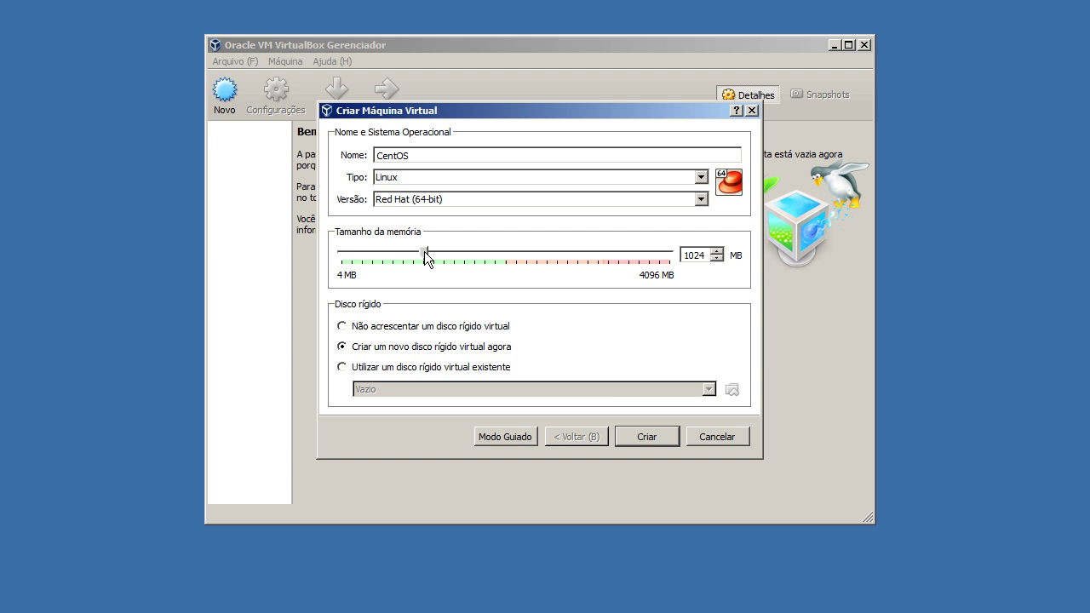
# Create the CentOS machine without a virtual hard disk and open its settings
pyautogui.click(397, 328)
pyautogui.click(629, 435)
pyautogui.scroll(-5, 563, 231)
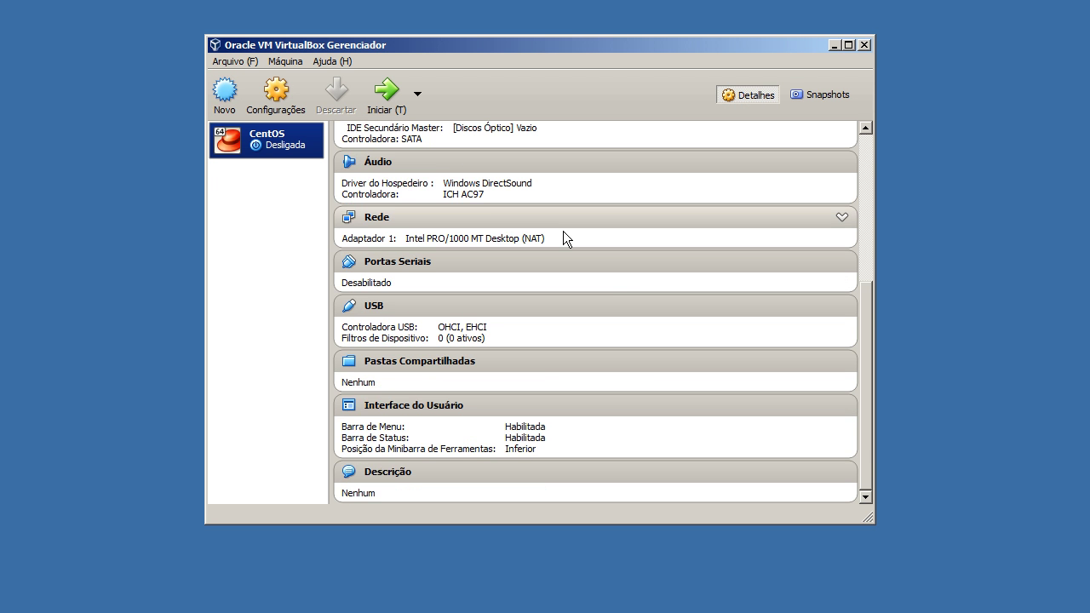
pyautogui.click(295, 106)
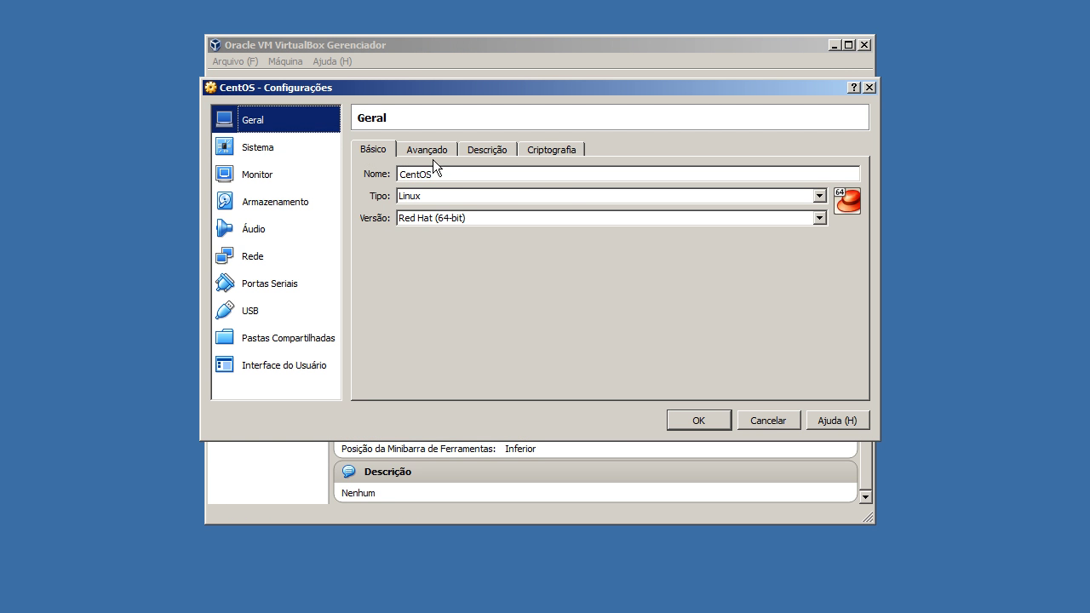
# Set shared clipboard and drag-and-drop to Bi-direcional under Geral > Avançado
pyautogui.click(441, 153)
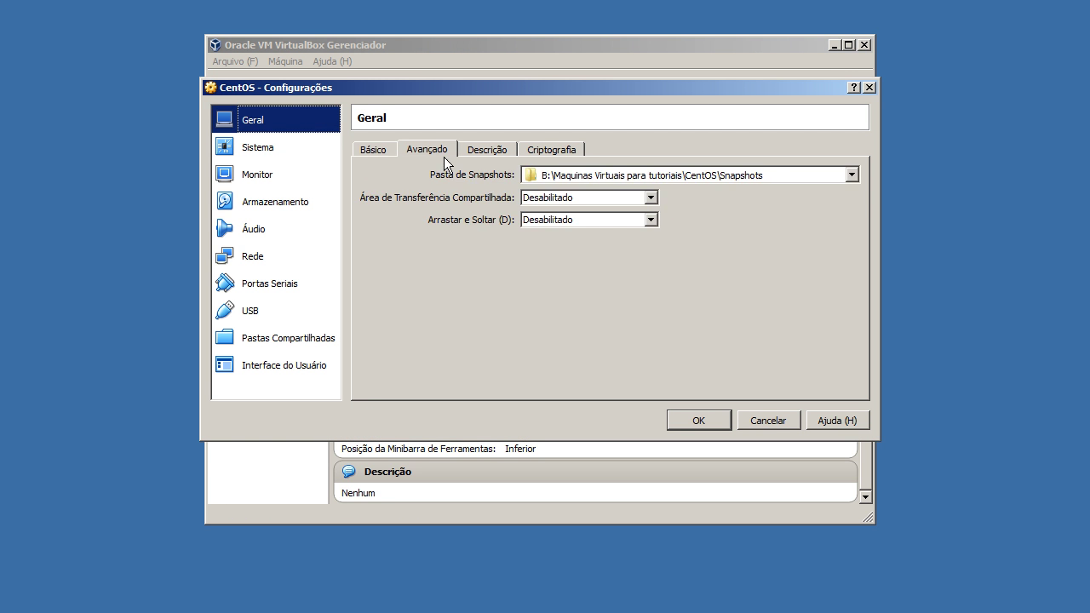
pyautogui.click(587, 198)
pyautogui.click(545, 246)
pyautogui.click(562, 220)
pyautogui.click(557, 268)
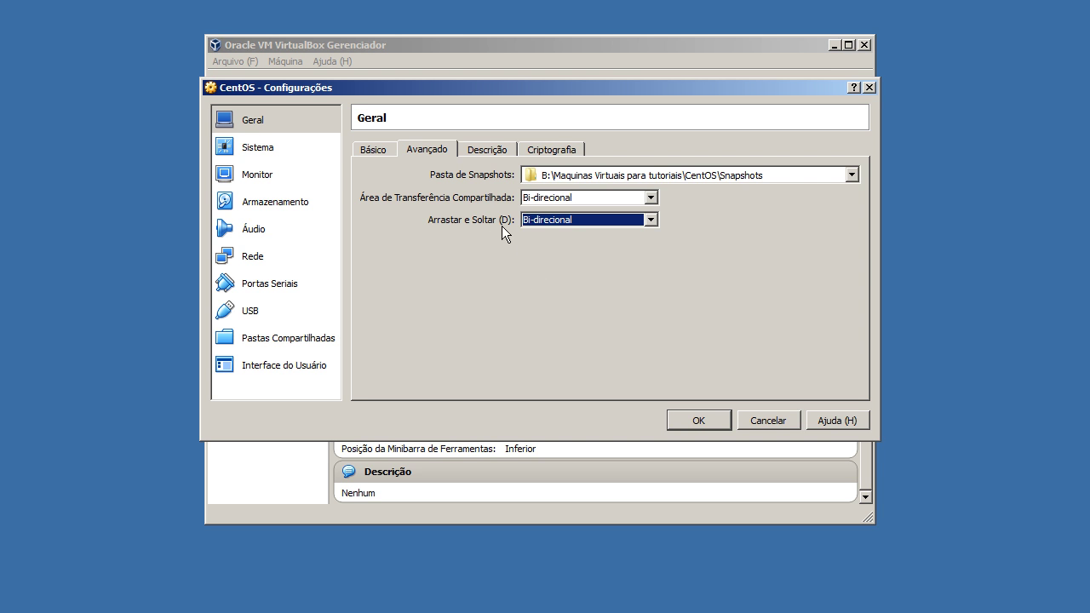
pyautogui.click(492, 151)
pyautogui.click(549, 151)
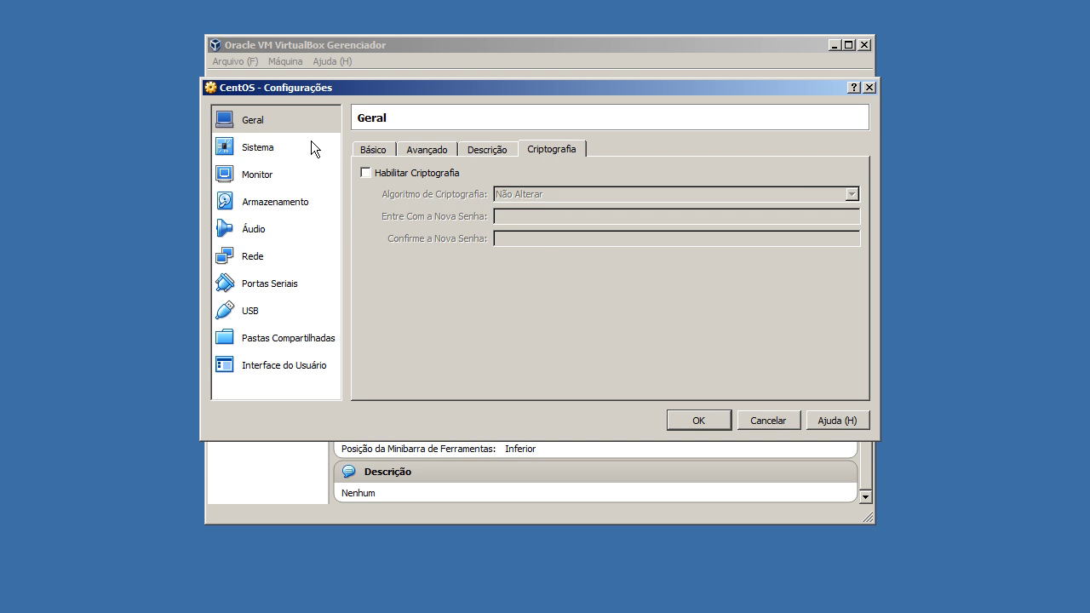
pyautogui.click(312, 147)
# Uncheck the floppy in the boot order and move it below the hard disk
pyautogui.click(481, 207)
pyautogui.click(572, 226)
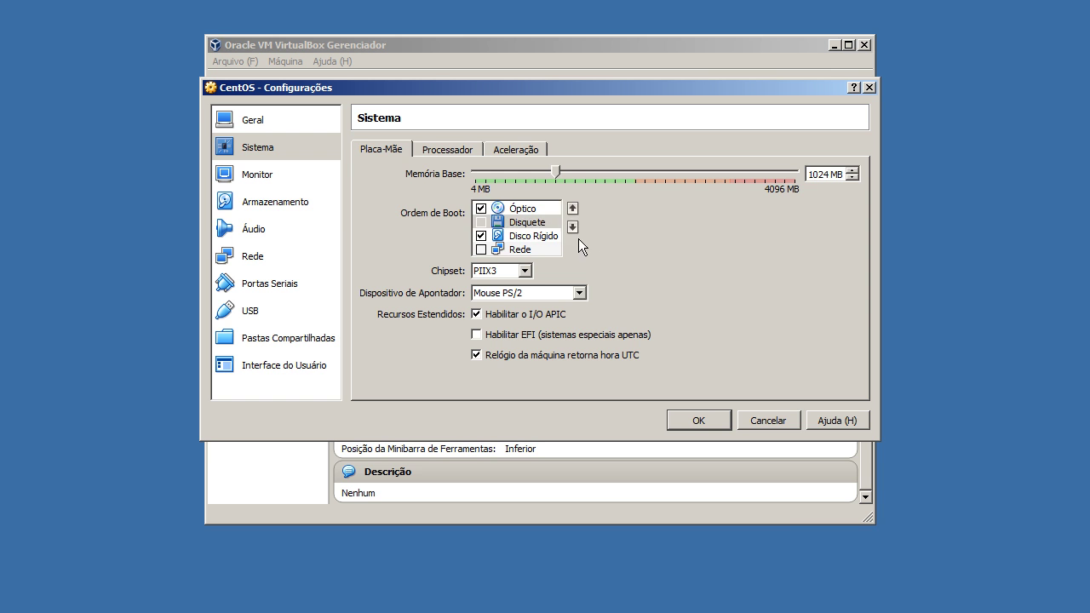
pyautogui.click(572, 227)
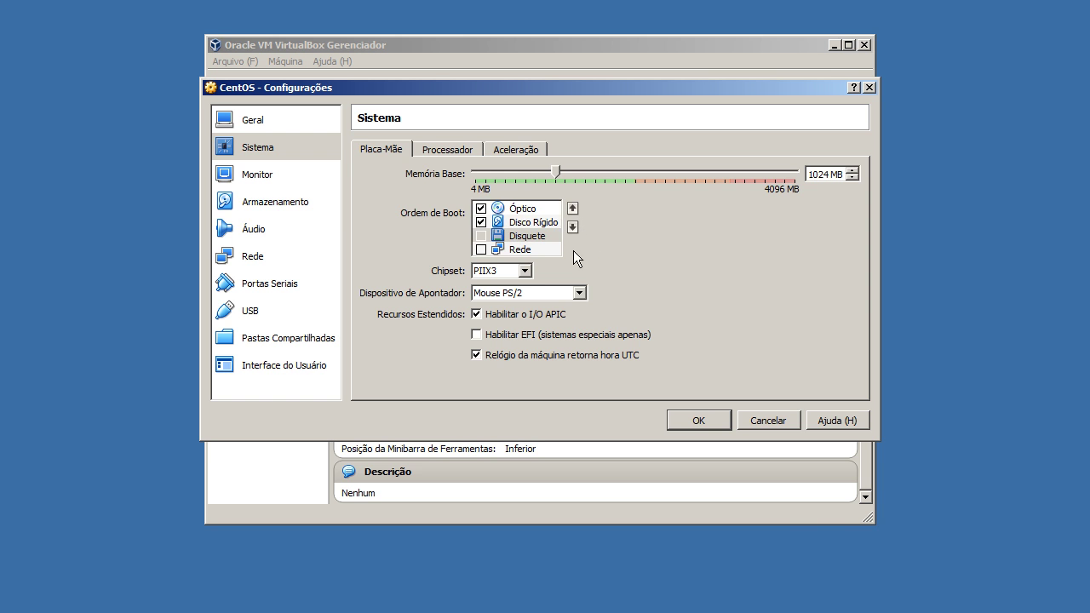
pyautogui.click(523, 223)
pyautogui.click(523, 209)
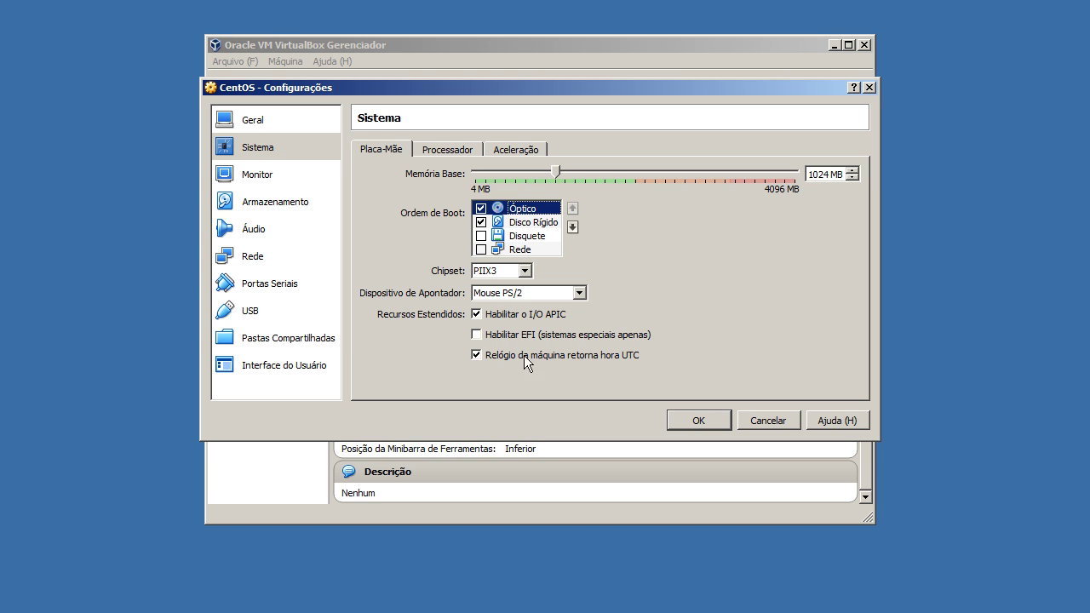
# Lower the video memory to 10 MB in the Monitor settings
pyautogui.click(438, 152)
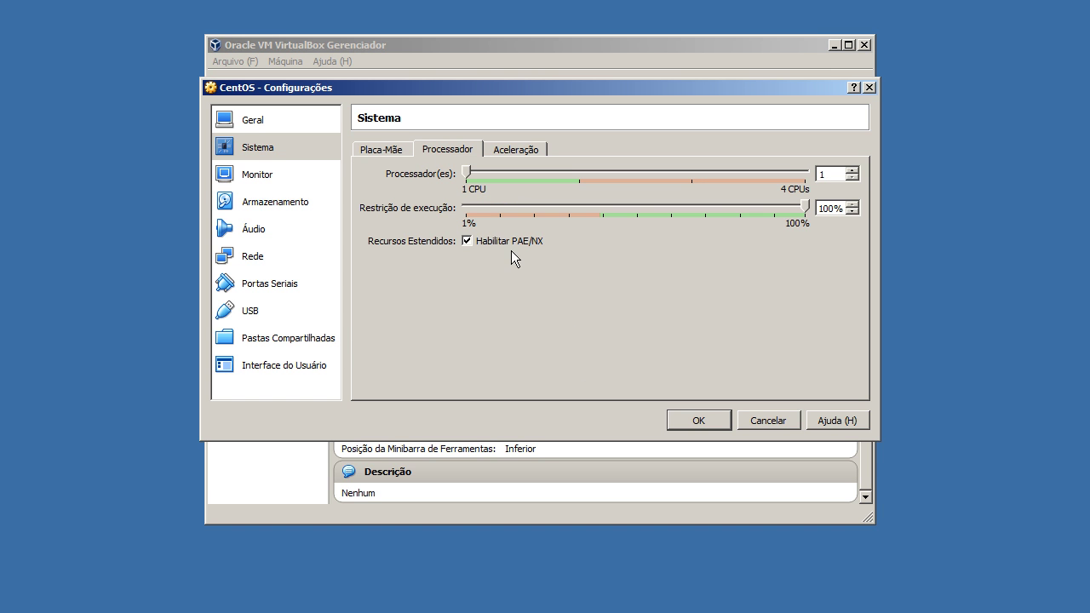
pyautogui.click(538, 150)
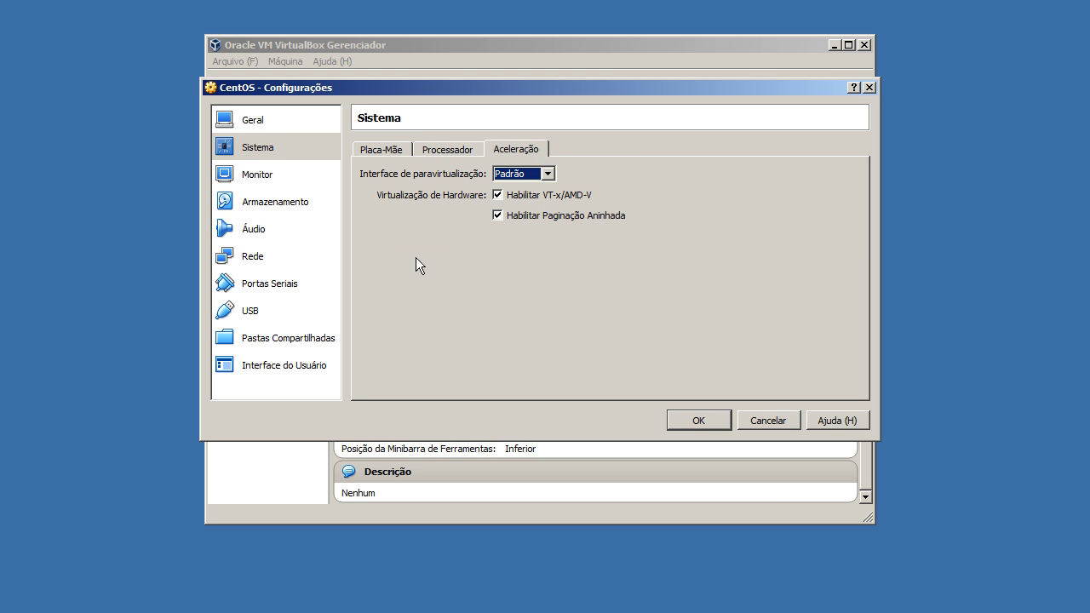
pyautogui.click(277, 177)
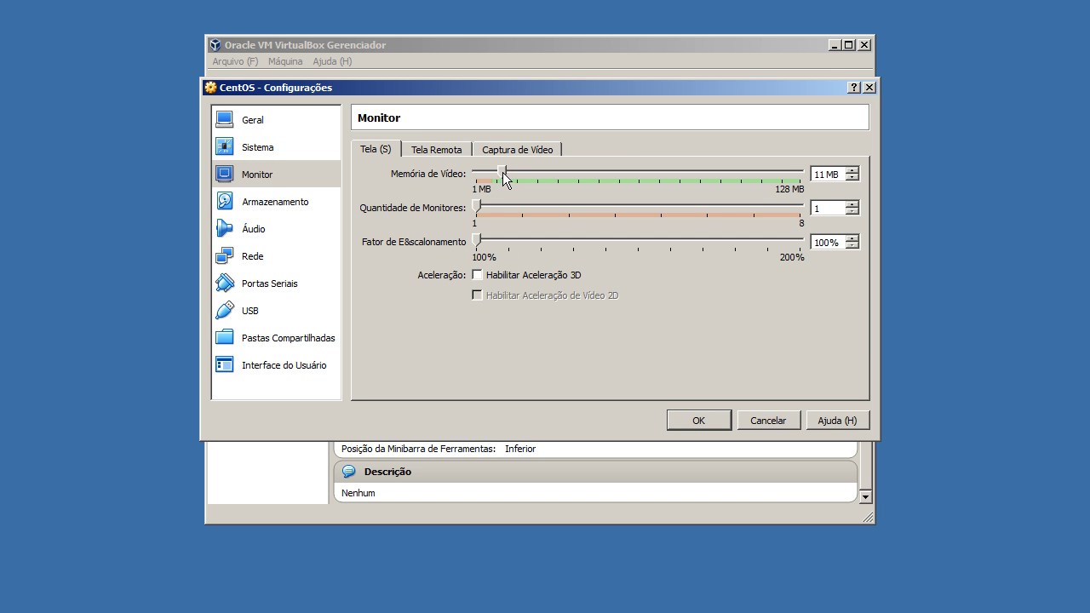
pyautogui.moveTo(500, 172); pyautogui.dragTo(499, 172)
# Remove the SATA and IDE storage controllers and add a fresh IDE controller
pyautogui.click(531, 150)
pyautogui.click(300, 207)
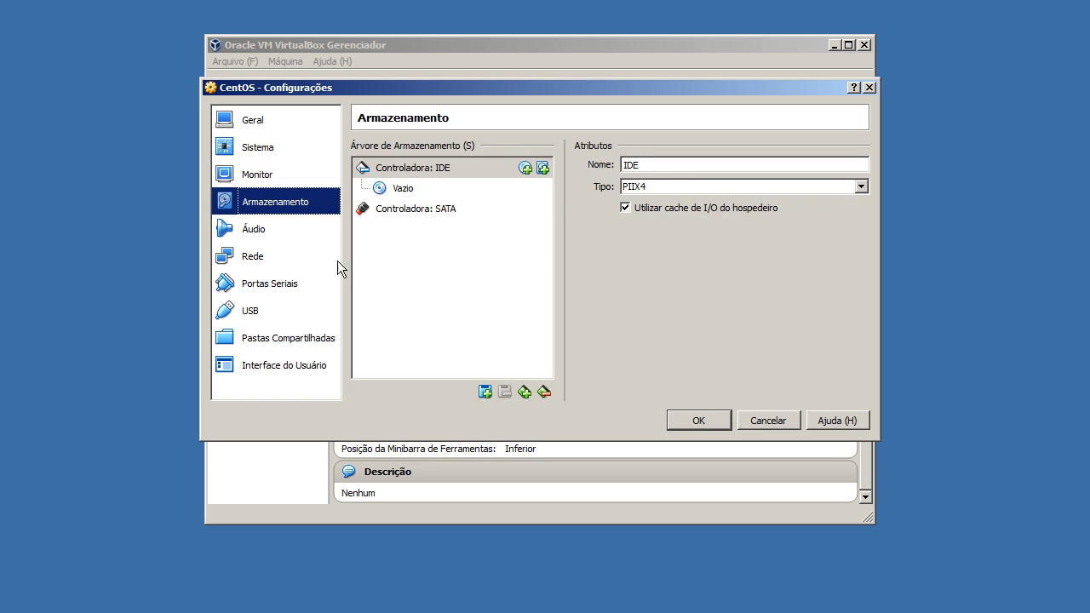
pyautogui.click(465, 209)
pyautogui.click(544, 390)
pyautogui.click(545, 391)
pyautogui.click(525, 391)
pyautogui.click(536, 404)
# Attach a new 10 GB disk named CentOS and an empty optical drive to the IDE controller
pyautogui.click(543, 168)
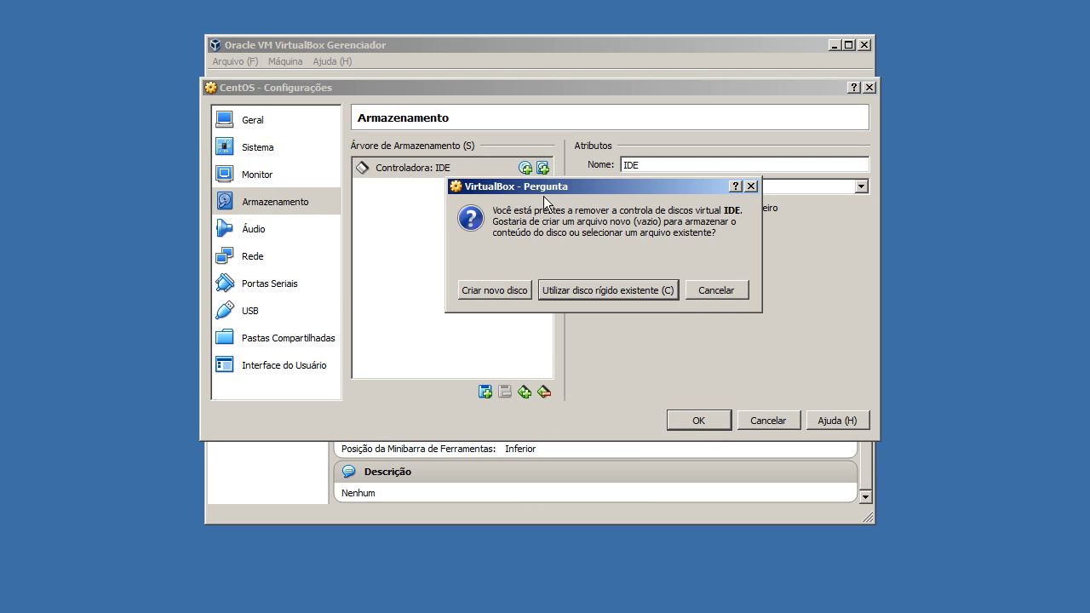
pyautogui.click(516, 286)
pyautogui.moveTo(717, 194); pyautogui.dragTo(620, 198)
pyautogui.write('1')
pyautogui.hotkey('shift', 'Tab')
pyautogui.hotkey('shift', 'Tab')
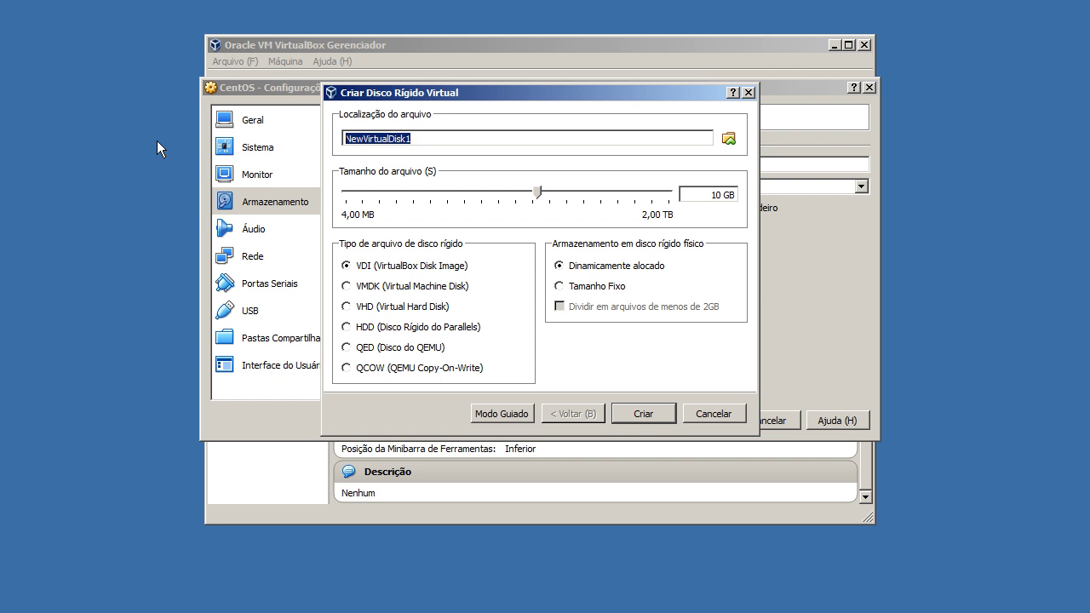
pyautogui.write('CentOS')
pyautogui.click(641, 415)
pyautogui.click(505, 288)
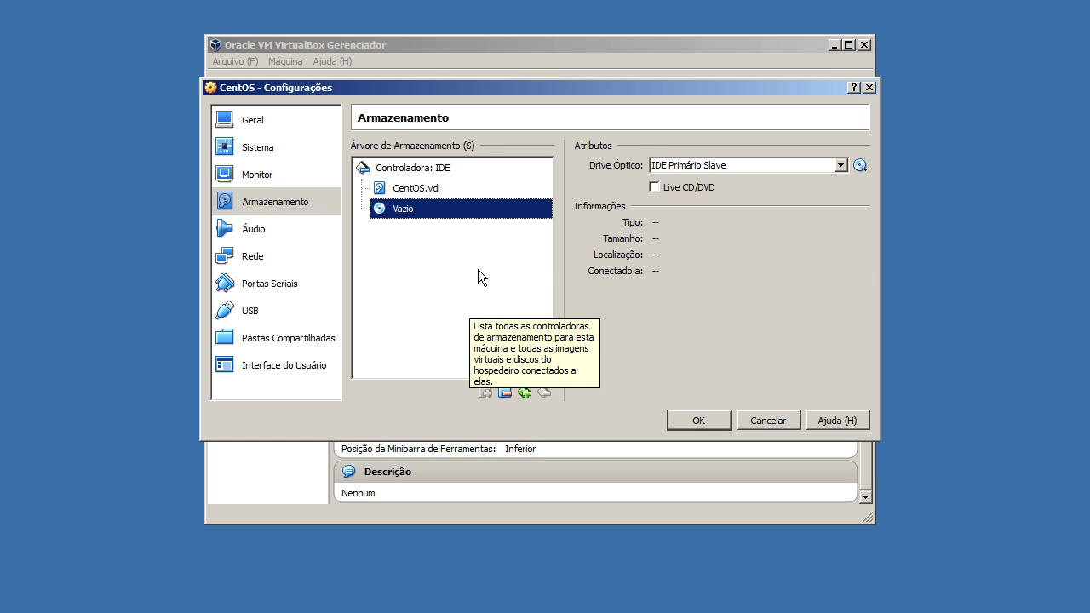
# Set the network adapter type to Intel PRO/1000 T Server with promiscuous mode allowing all
pyautogui.click(299, 228)
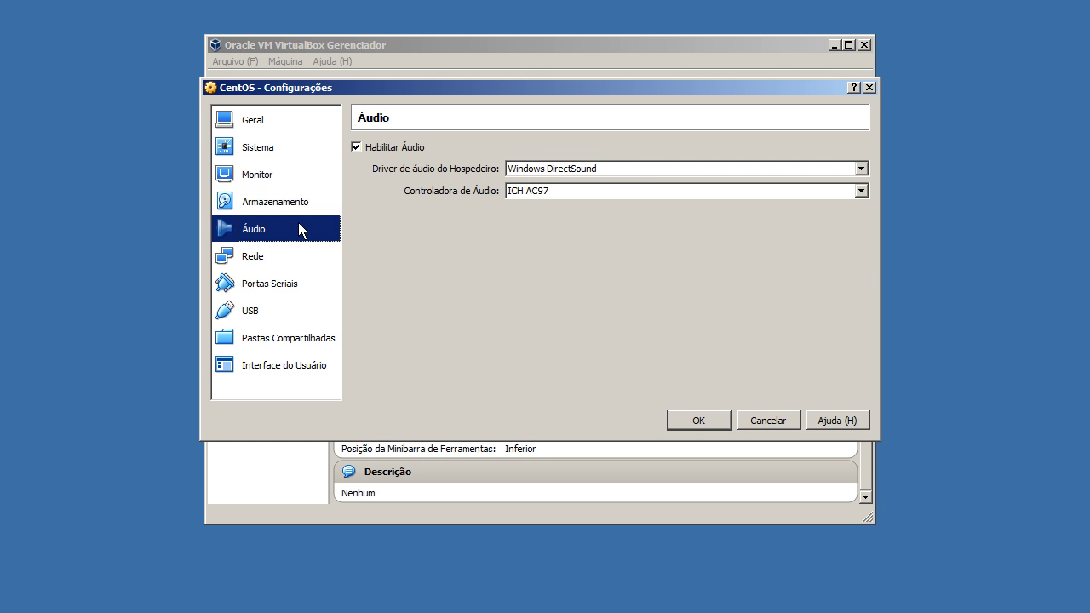
pyautogui.click(286, 260)
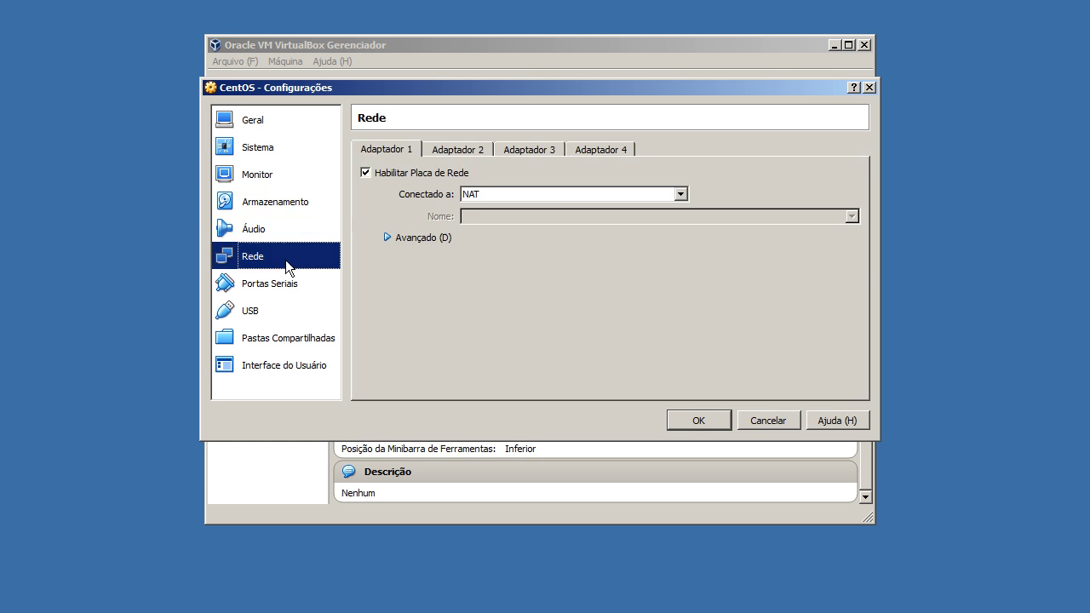
pyautogui.click(424, 239)
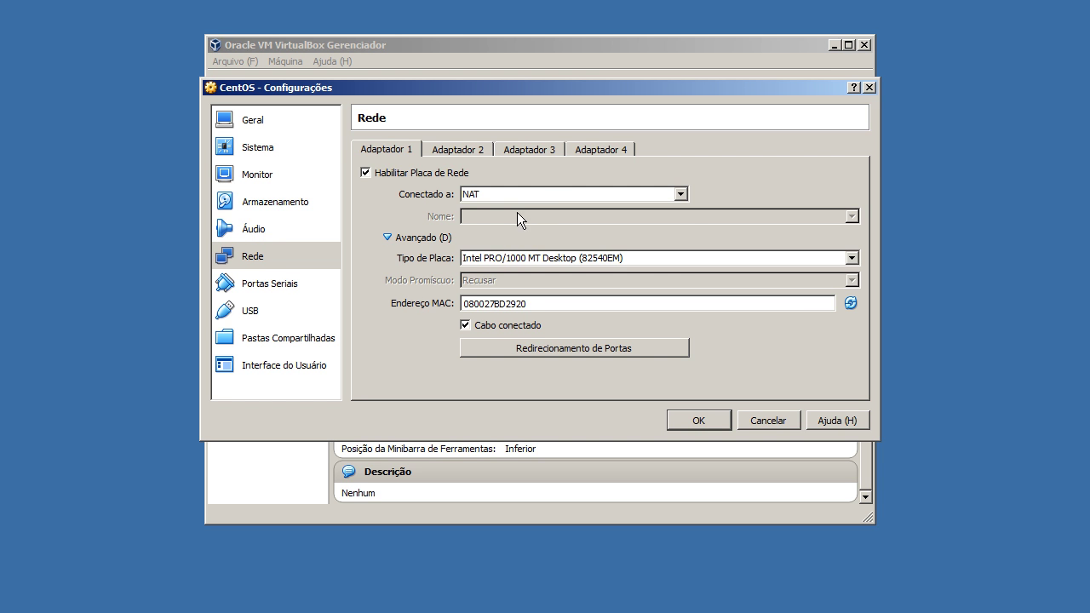
pyautogui.click(538, 195)
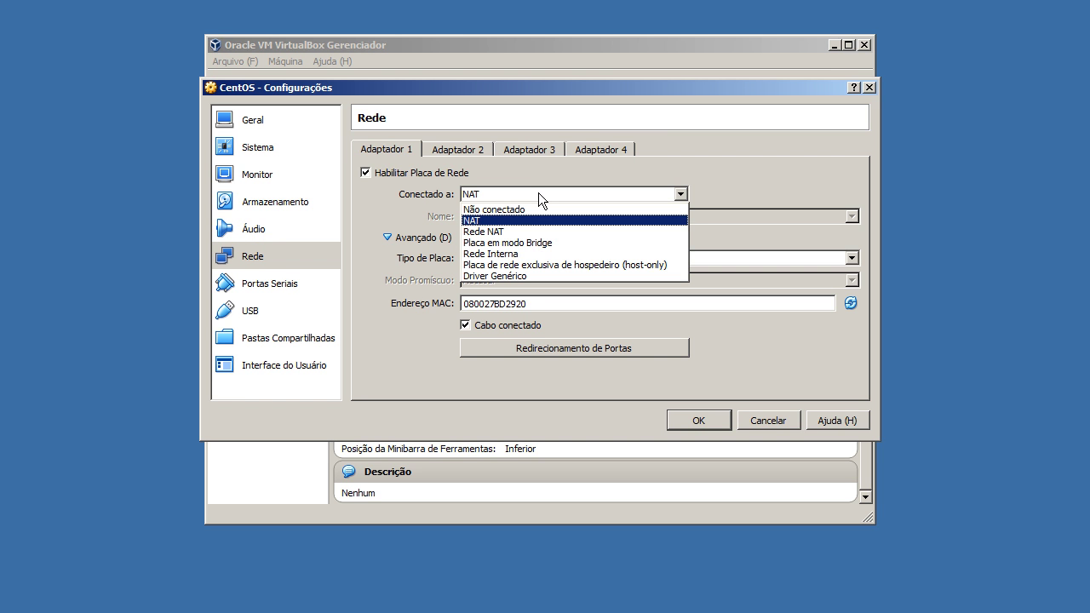
pyautogui.click(538, 244)
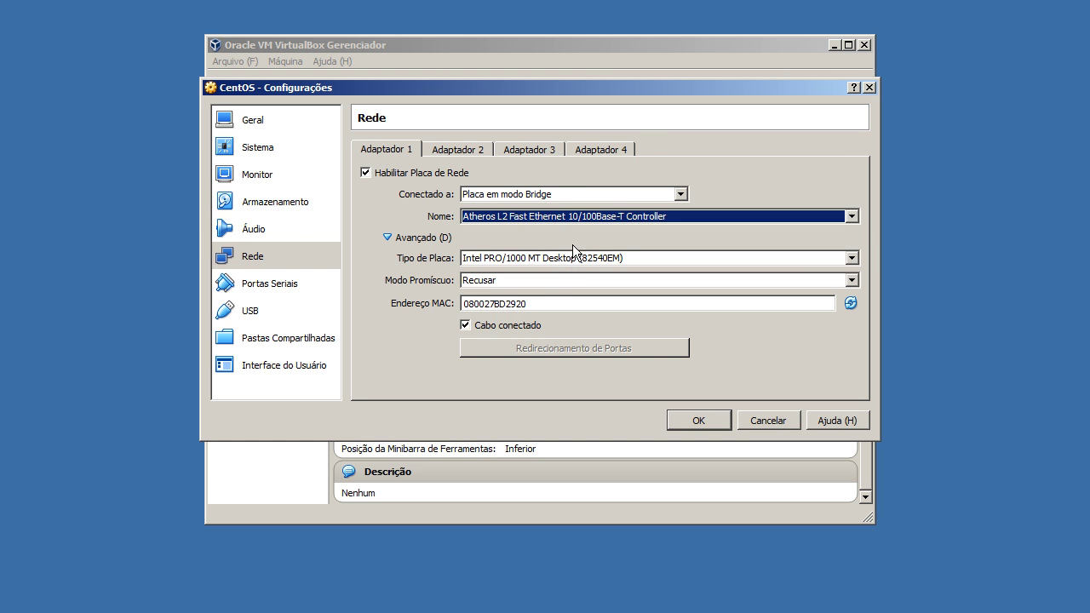
pyautogui.click(576, 257)
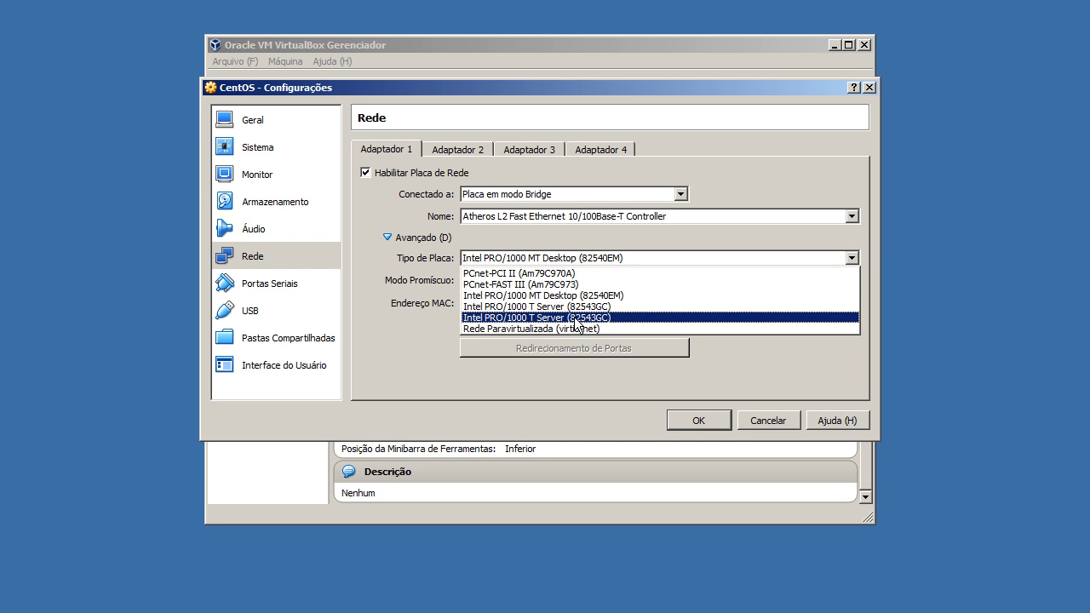
pyautogui.click(527, 318)
pyautogui.click(530, 280)
pyautogui.click(531, 319)
# Regenerate the adapter's MAC address and review network adapters 2 through 4
pyautogui.click(846, 312)
pyautogui.click(846, 312)
pyautogui.click(847, 311)
pyautogui.click(847, 312)
pyautogui.click(846, 312)
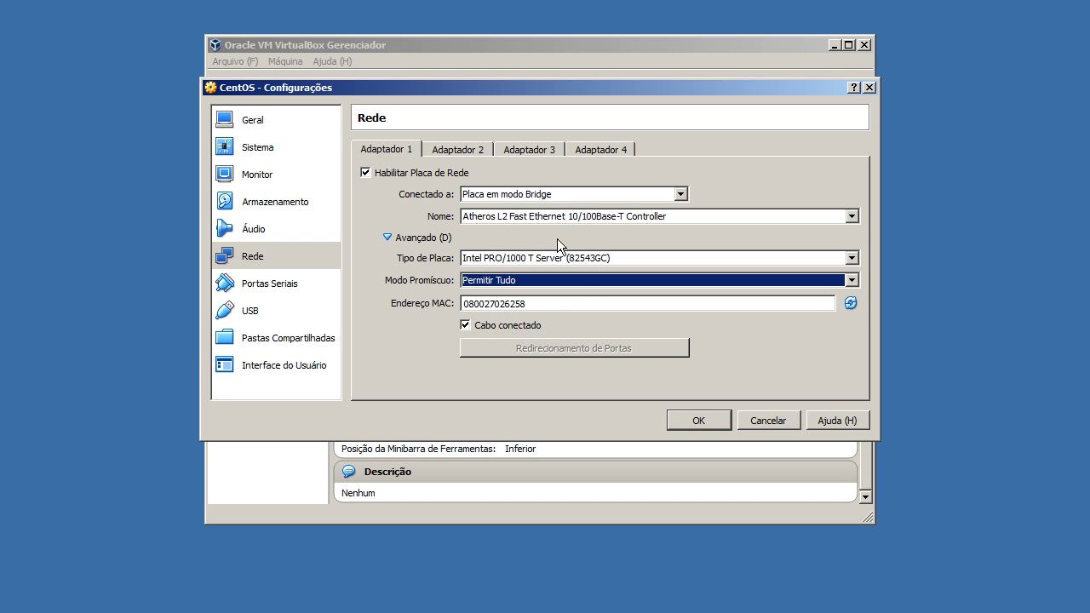
pyautogui.click(462, 148)
pyautogui.click(529, 150)
pyautogui.click(602, 150)
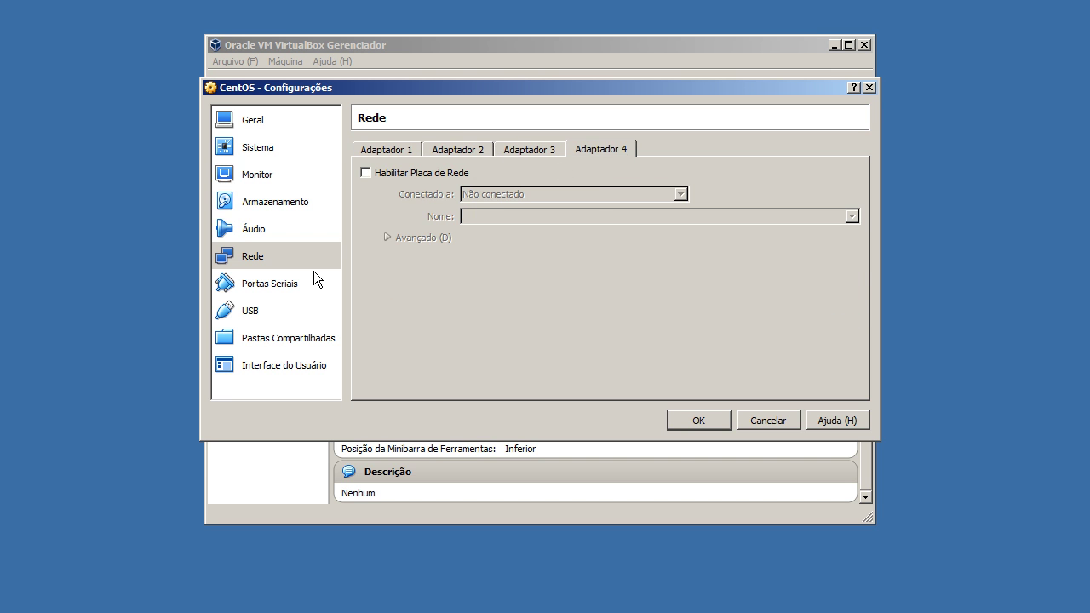
# Review the serial port, USB and user interface pages, then save the VM settings
pyautogui.click(308, 281)
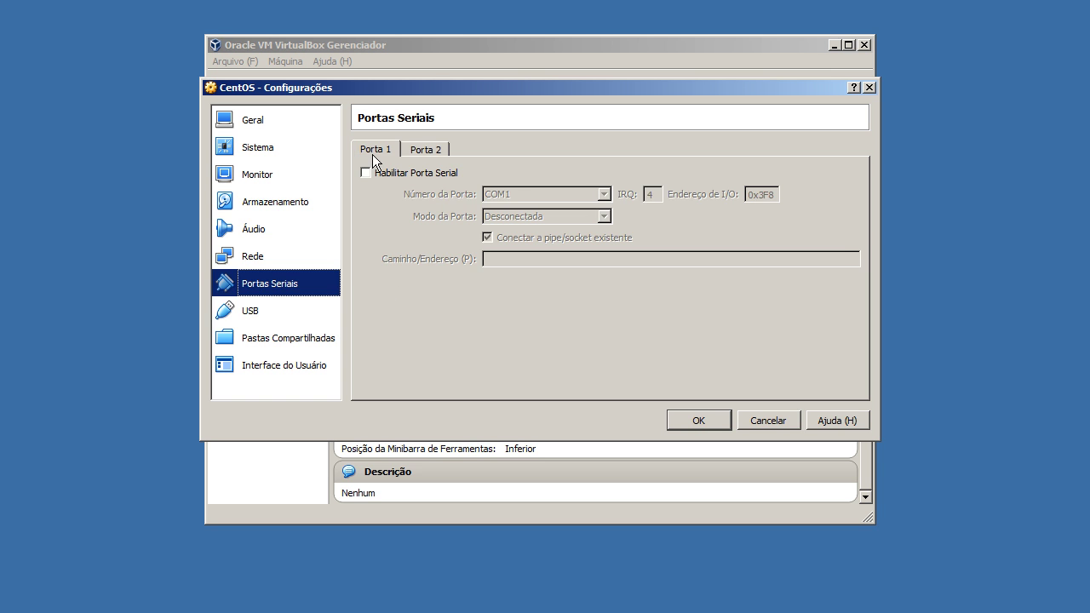
pyautogui.click(299, 310)
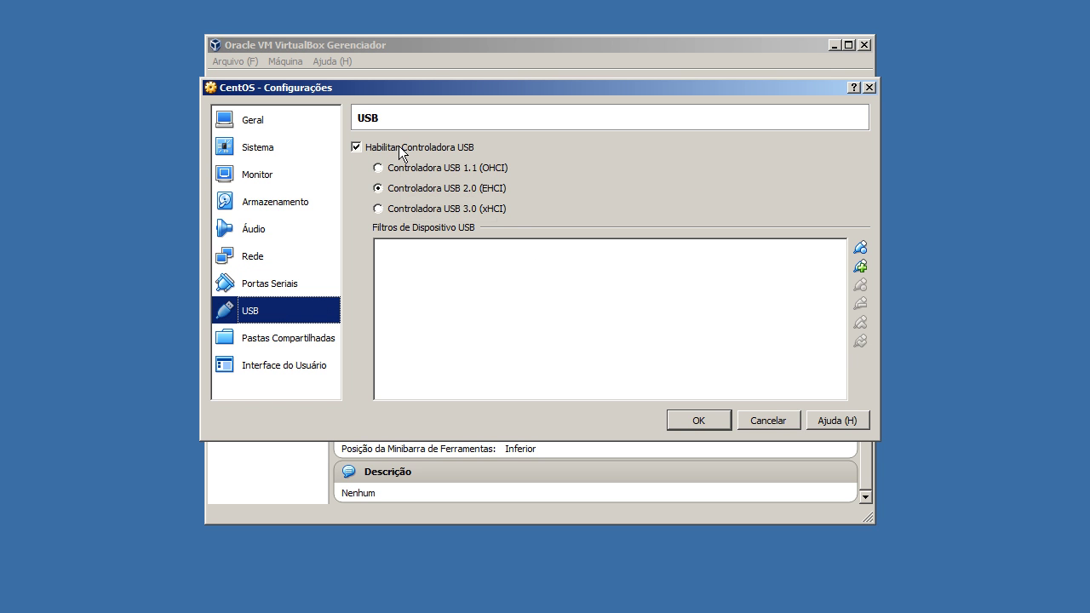
pyautogui.click(293, 363)
pyautogui.click(562, 208)
pyautogui.press('Return')
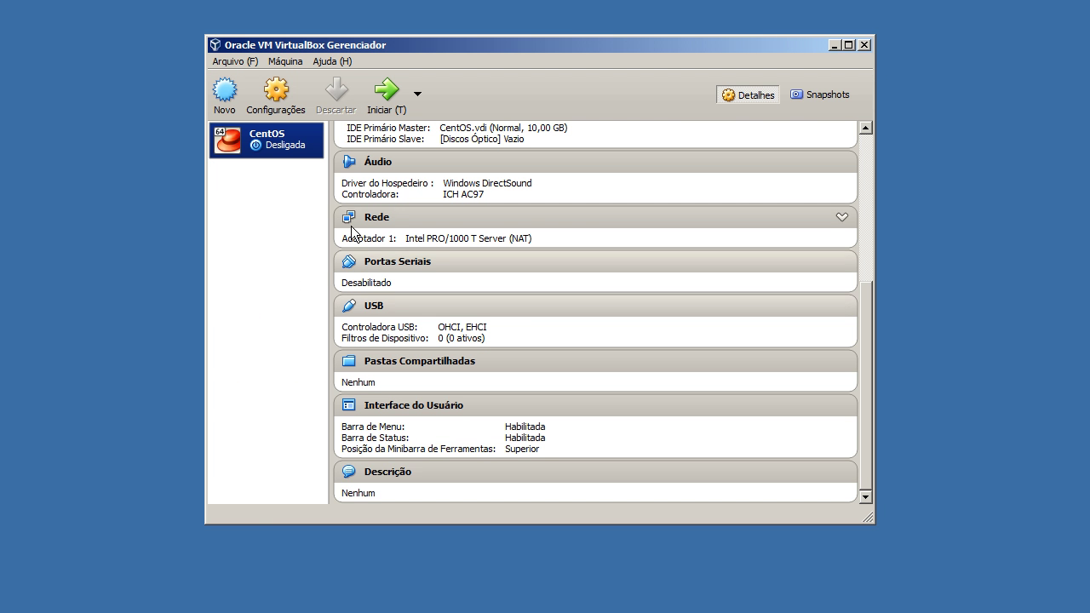
# Start CentOS and load the CentOS-7-x86_64-DVD-1511 ISO into its optical drive
pyautogui.click(379, 90)
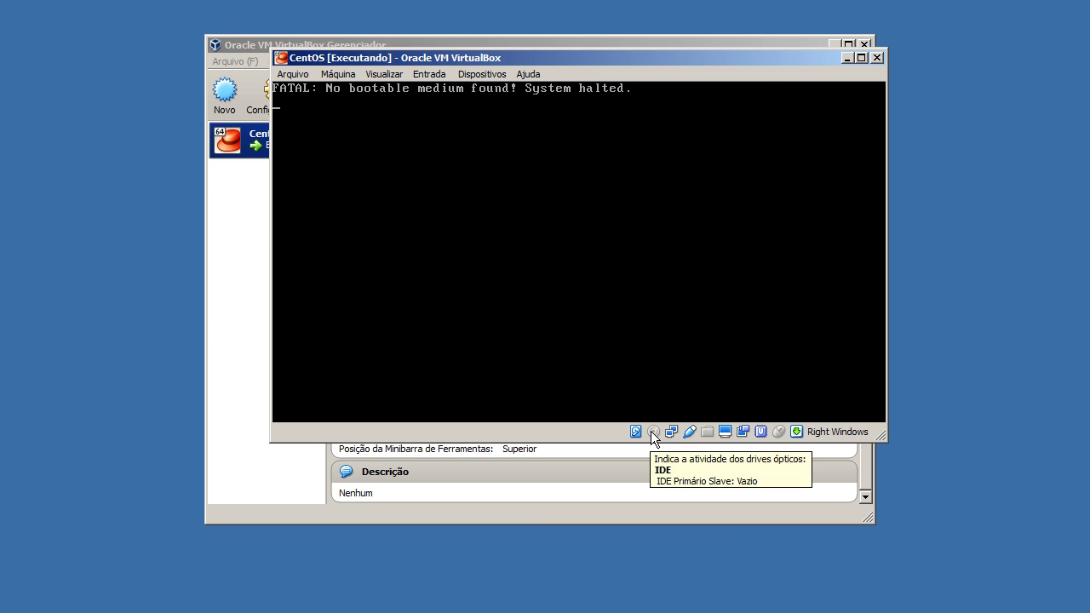
pyautogui.rightClick(650, 431)
pyautogui.click(656, 438)
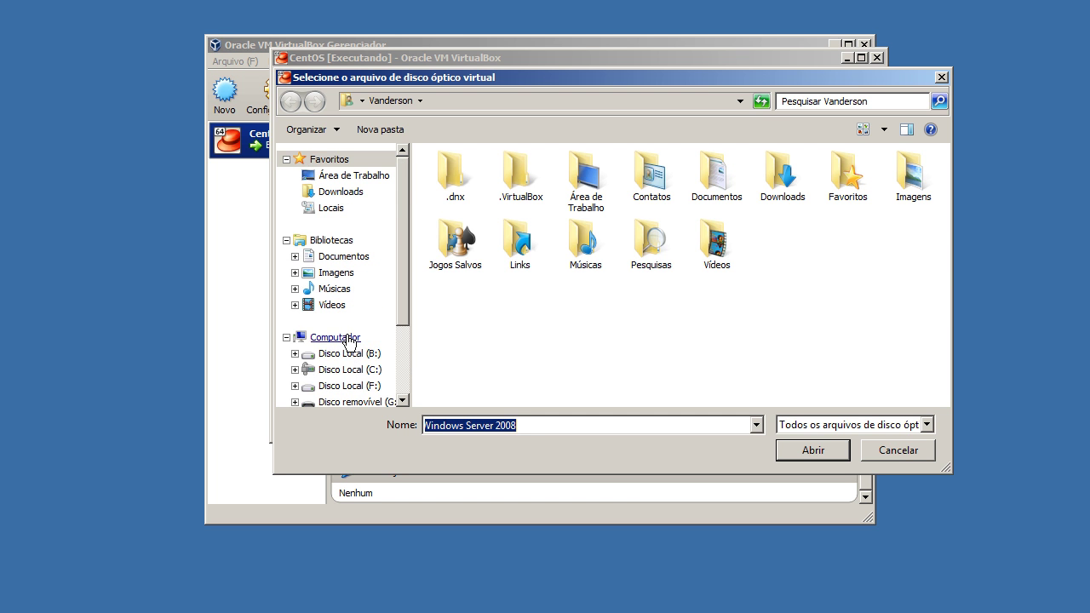
pyautogui.click(349, 337)
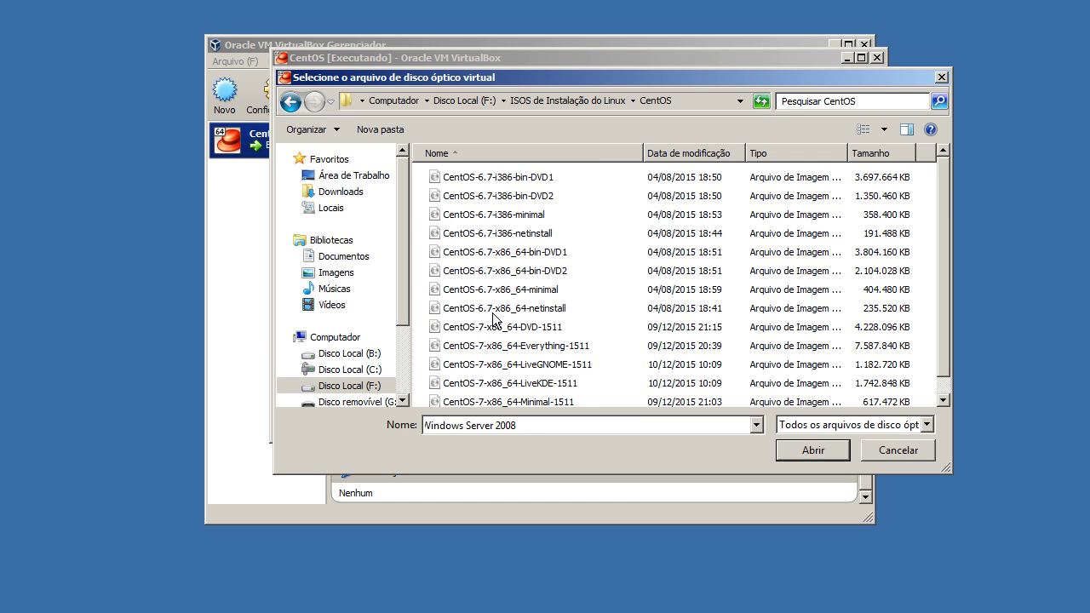
pyautogui.scroll(-1, 494, 319)
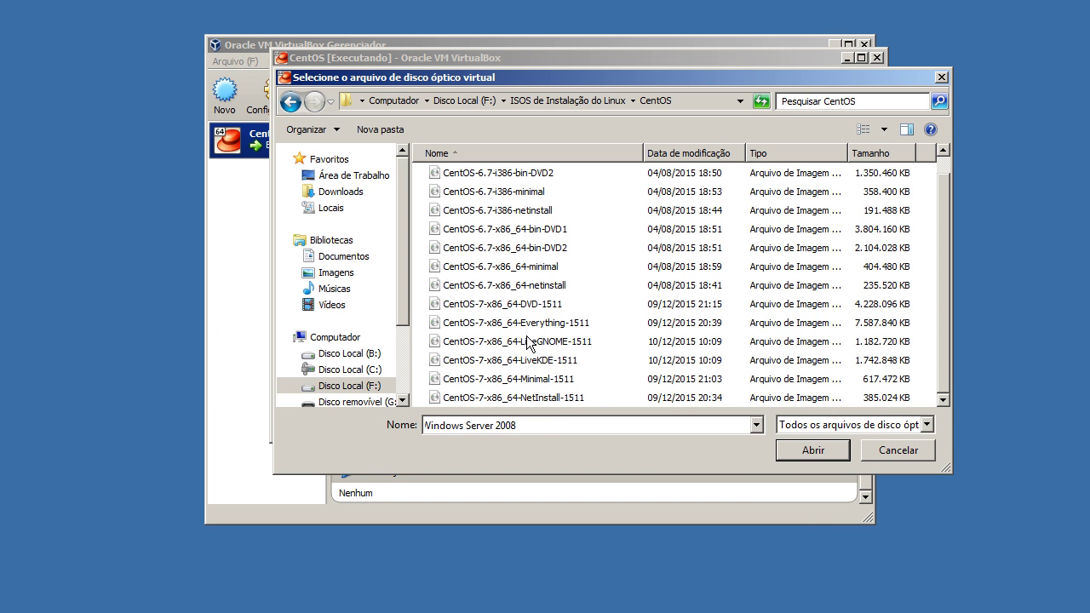
pyautogui.click(529, 308)
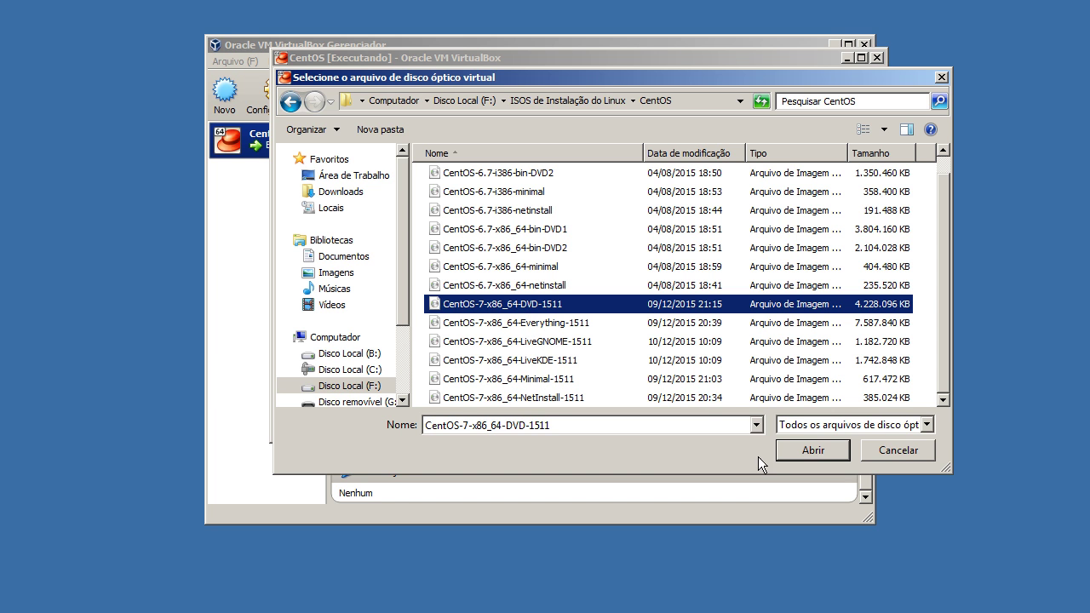
pyautogui.click(805, 450)
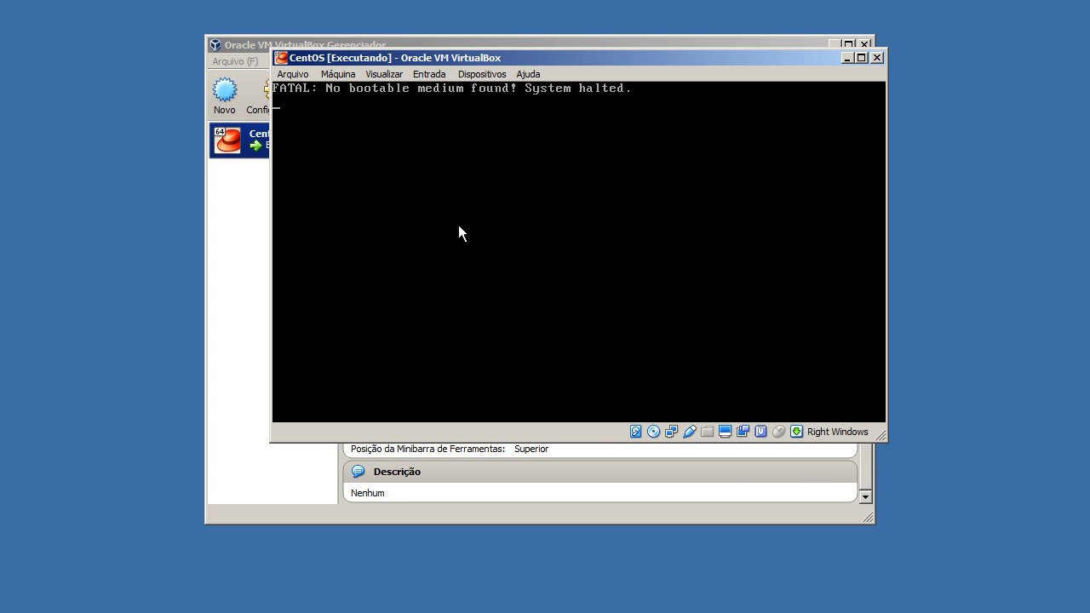
# Reset the running CentOS VM through Máquina > Reiniciar and confirm
pyautogui.click(349, 78)
pyautogui.click(356, 175)
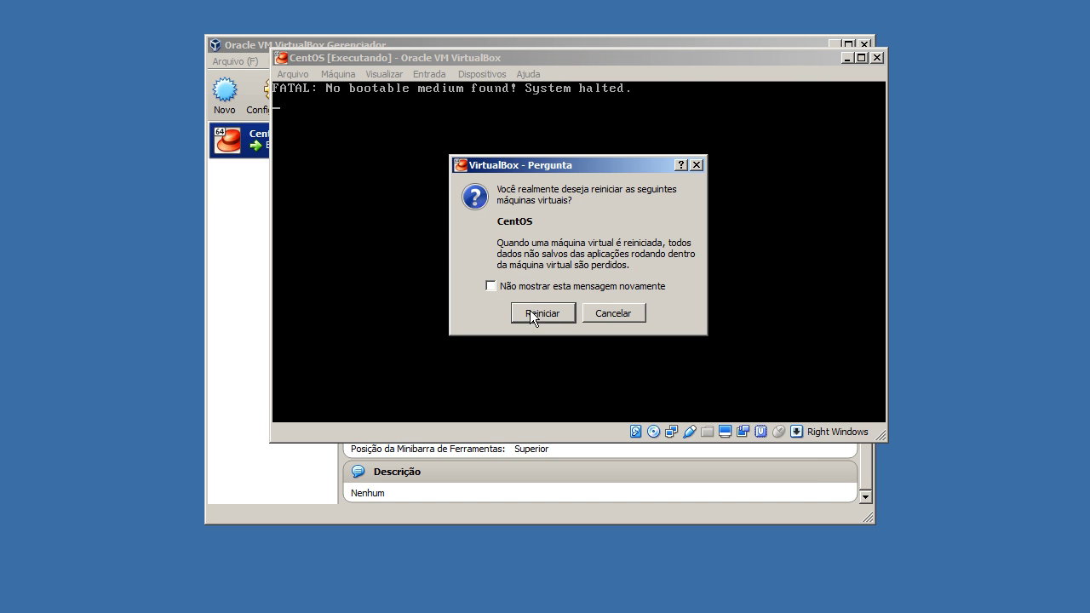
pyautogui.click(532, 314)
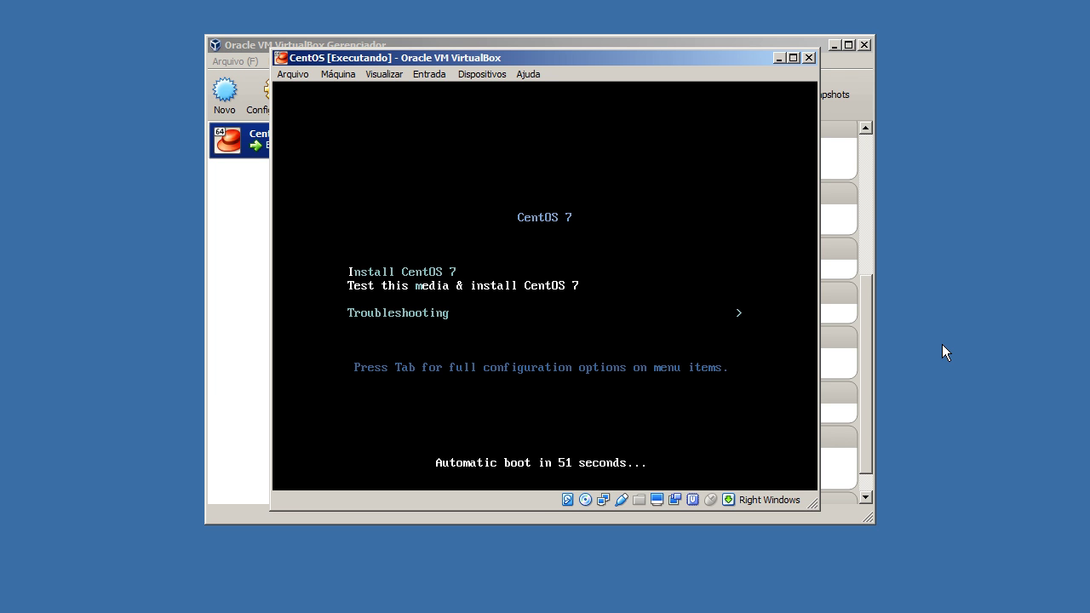
# Select Install CentOS 7 in the DVD boot menu and launch it
pyautogui.press('Up')
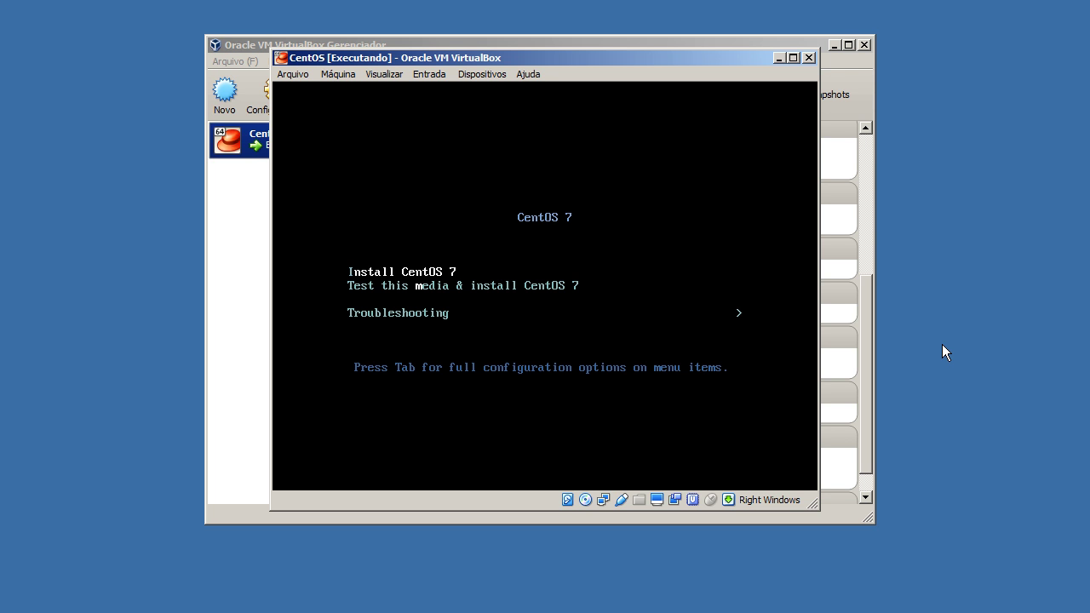
pyautogui.press('Return')
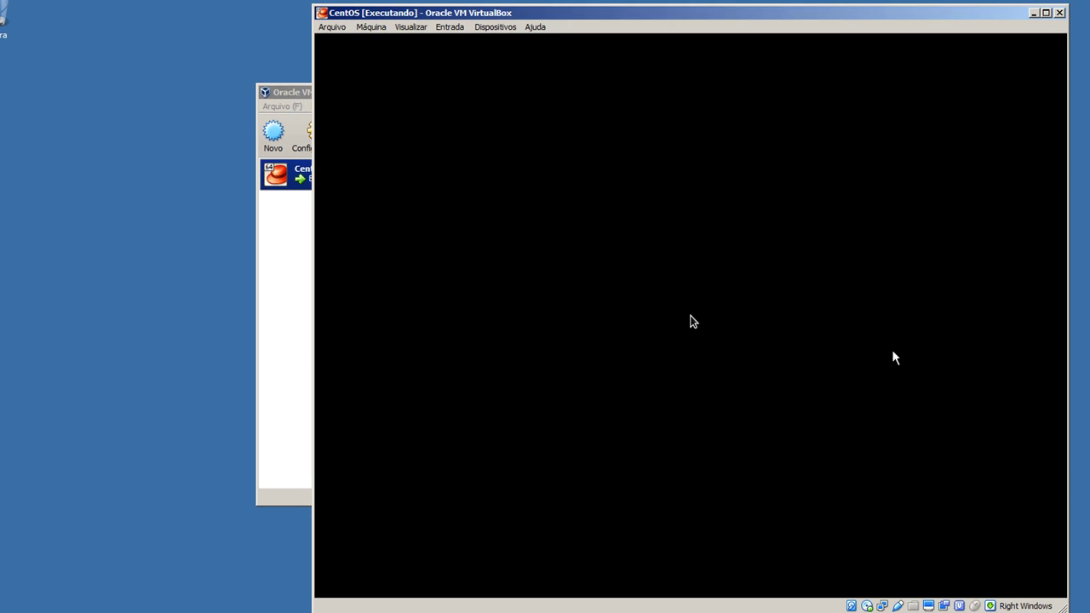
# Capture the mouse in the VM and choose Português (Brasil) as the installer language
pyautogui.moveTo(700, 18); pyautogui.dragTo(565, 12)
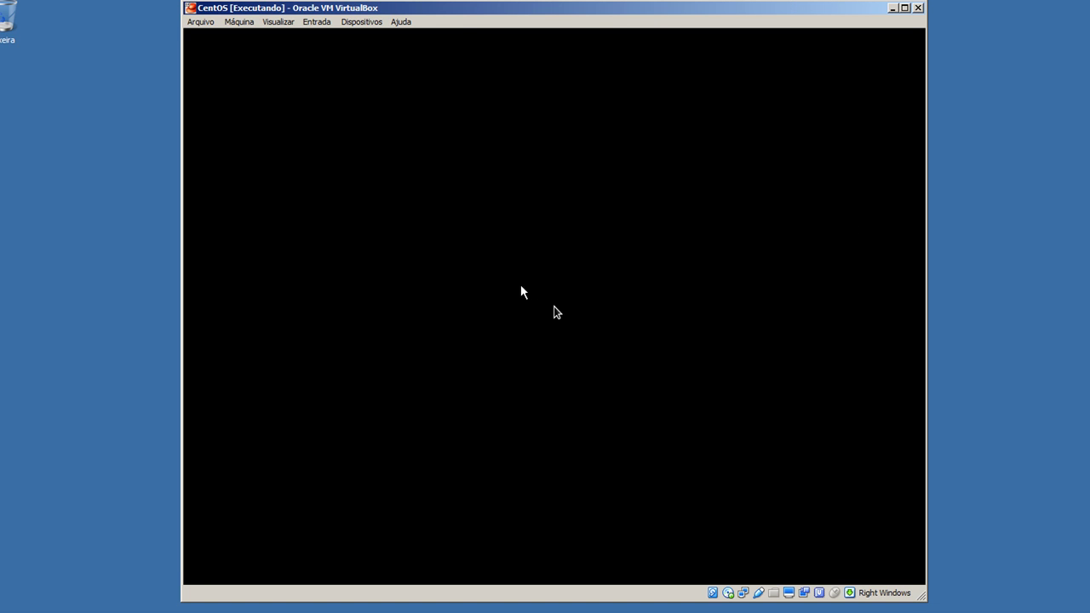
pyautogui.click(546, 283)
pyautogui.click(528, 393)
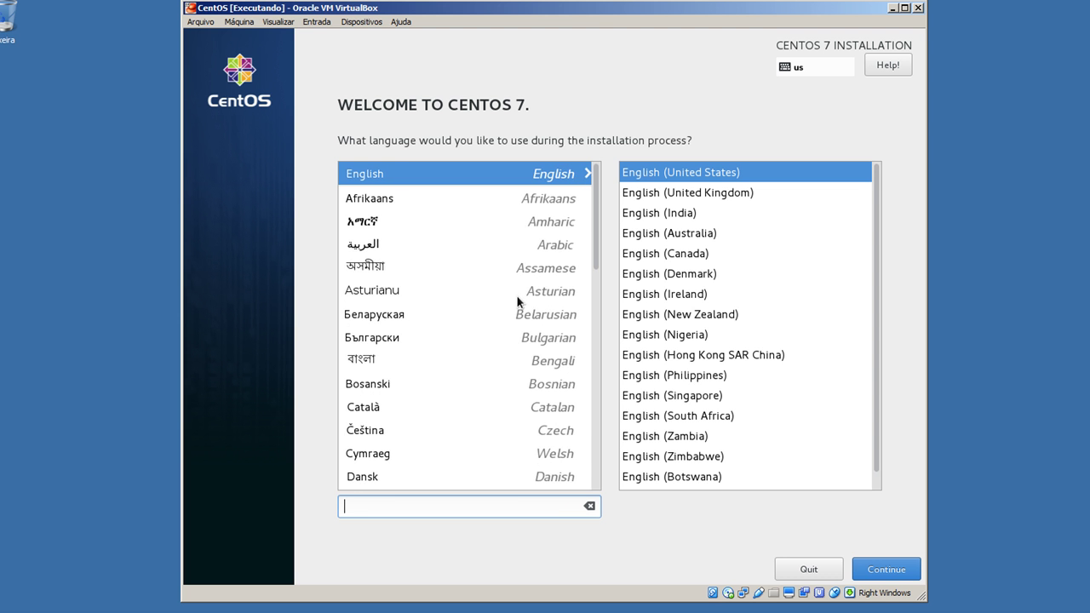
pyautogui.scroll(-10, 520, 299)
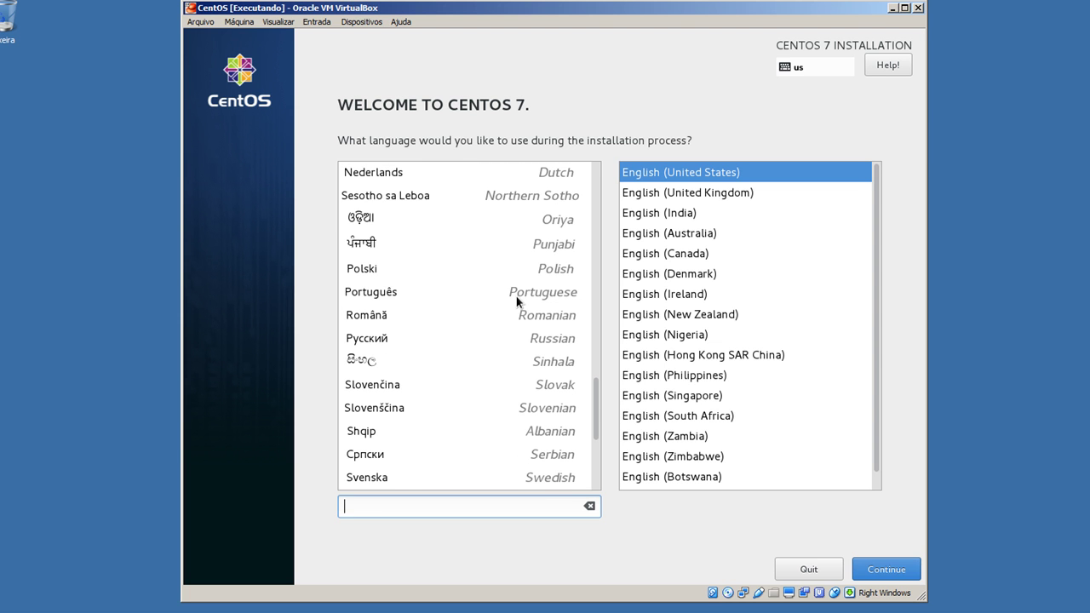
pyautogui.click(491, 299)
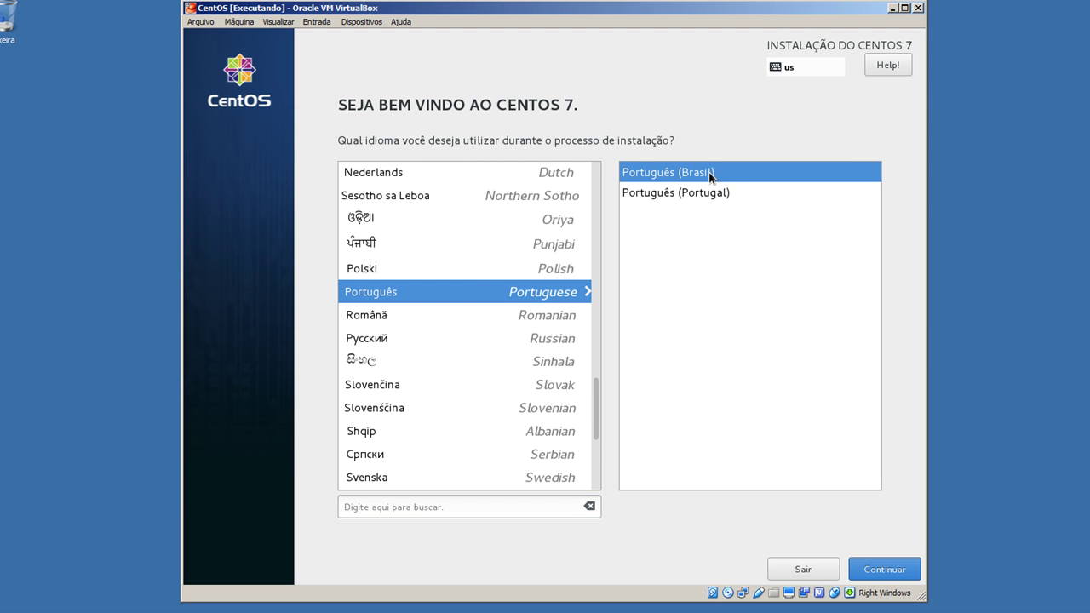
pyautogui.click(863, 572)
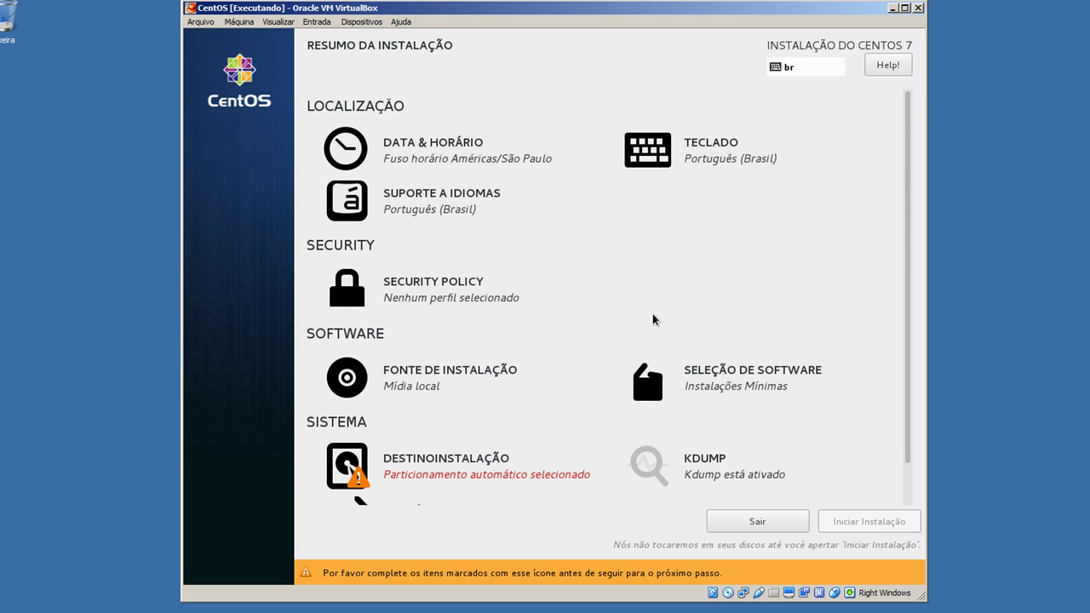
# Confirm Instalações Mínimas as the base environment under Seleção de Software
pyautogui.scroll(-1, 653, 319)
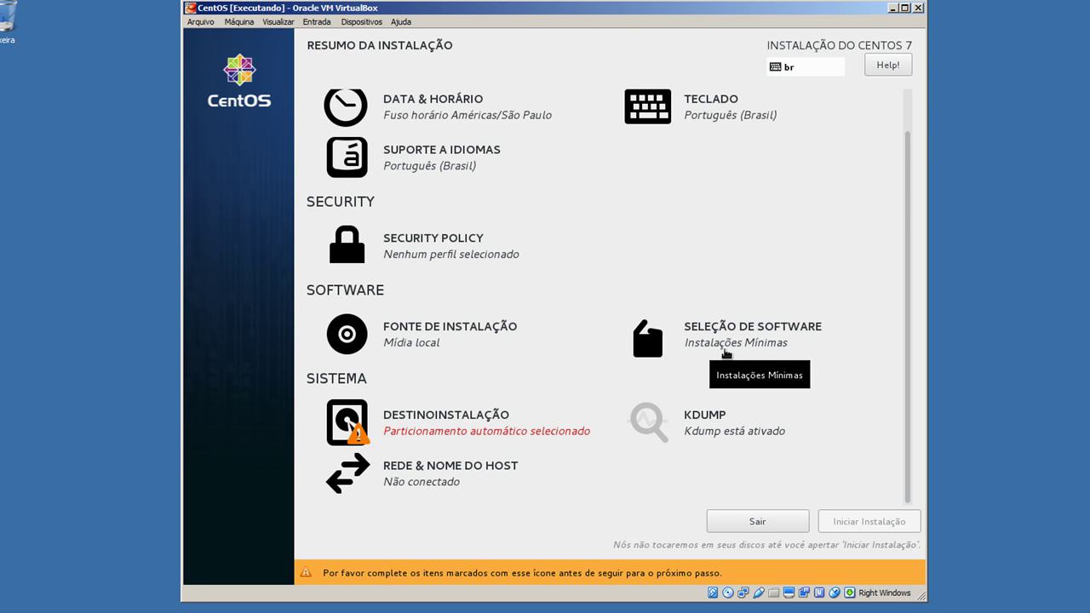
pyautogui.scroll(1, 725, 353)
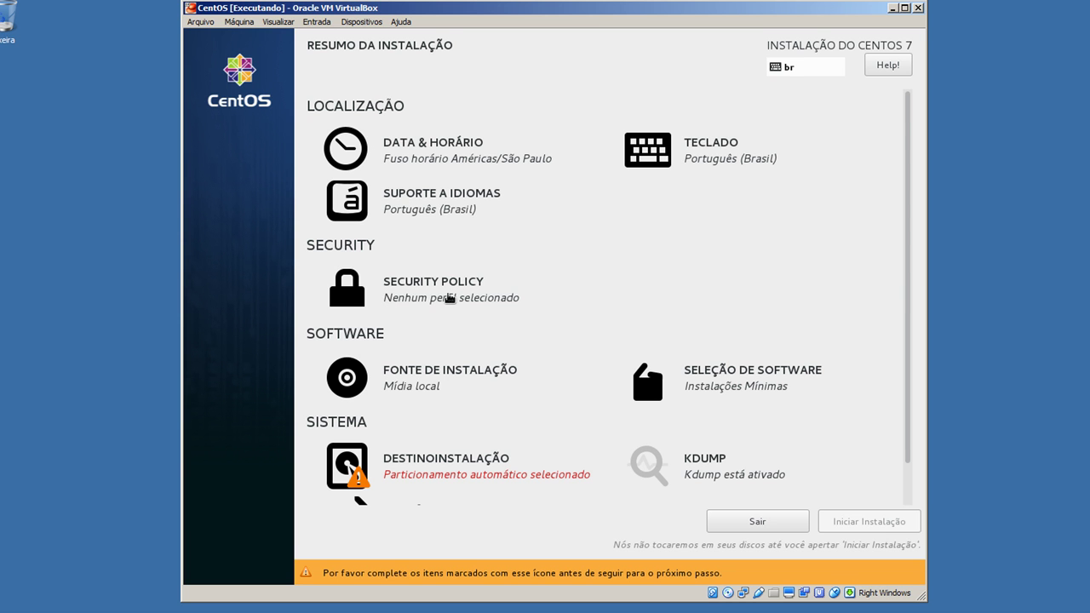
pyautogui.scroll(-1, 479, 323)
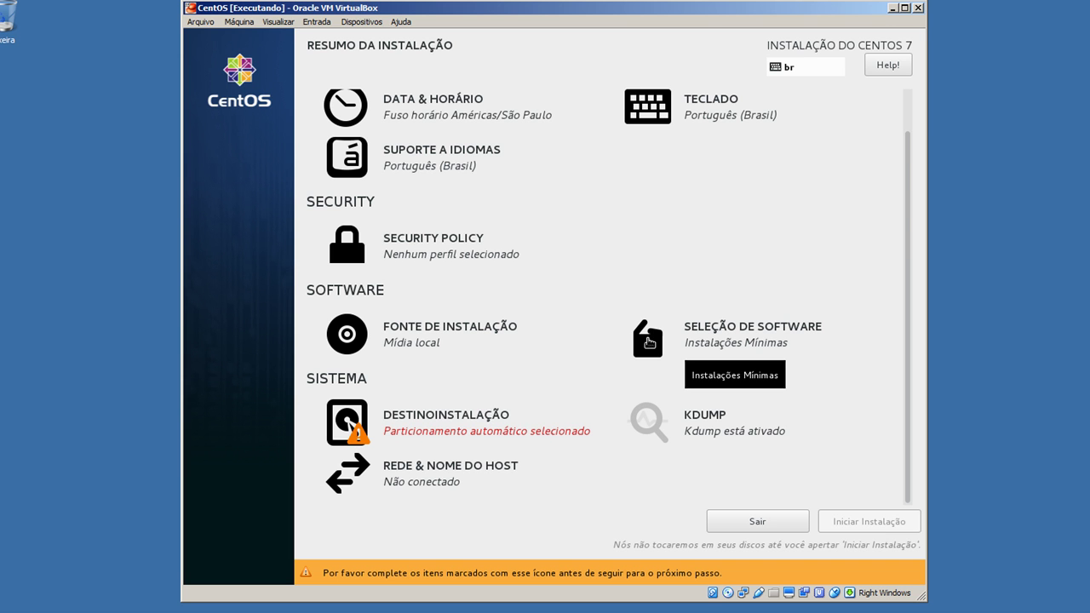
pyautogui.click(647, 342)
pyautogui.click(250, 134)
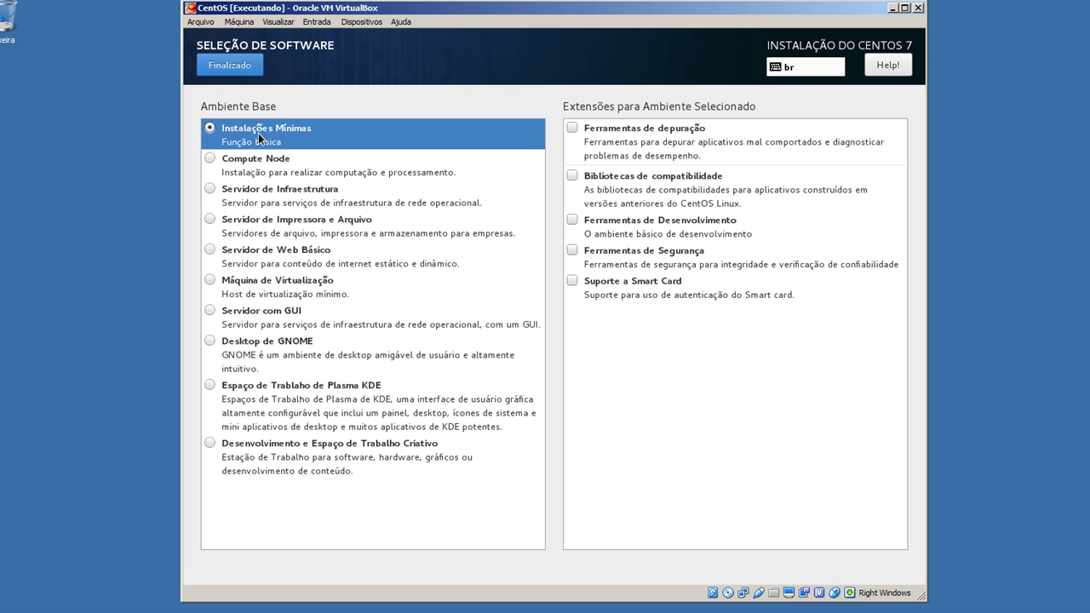
pyautogui.click(246, 67)
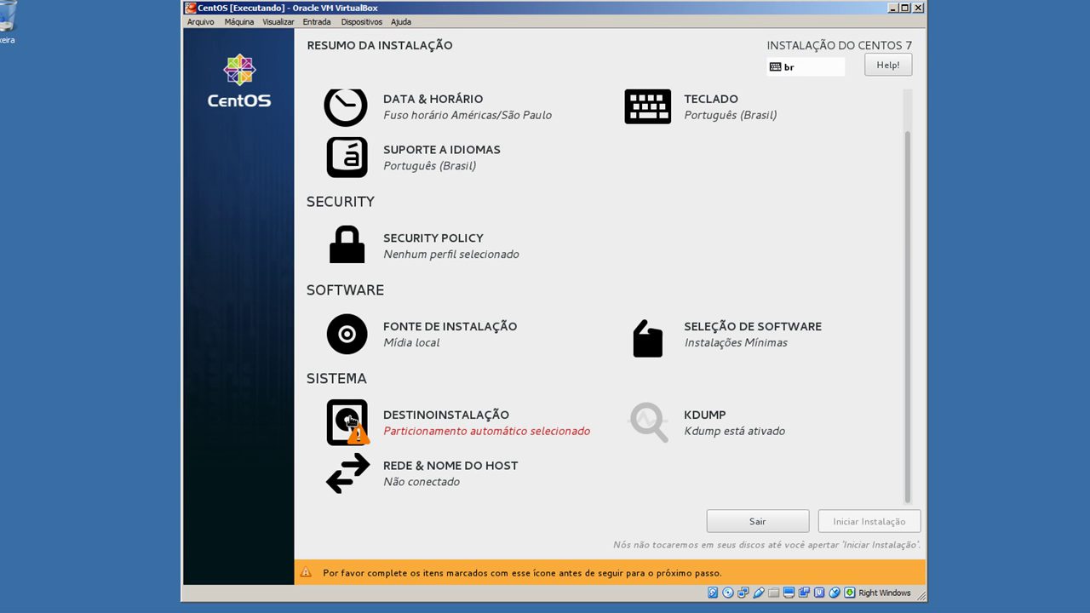
# In Destino da Instalação, choose 'Eu irei configurar o particionamento' for the 10 GiB disk
pyautogui.click(350, 419)
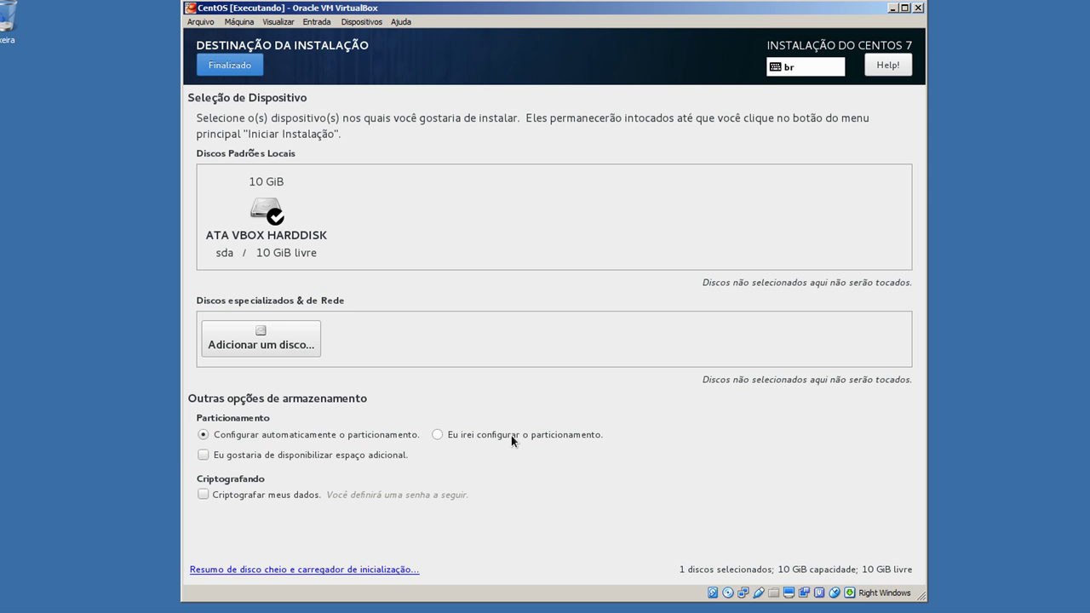
pyautogui.click(511, 435)
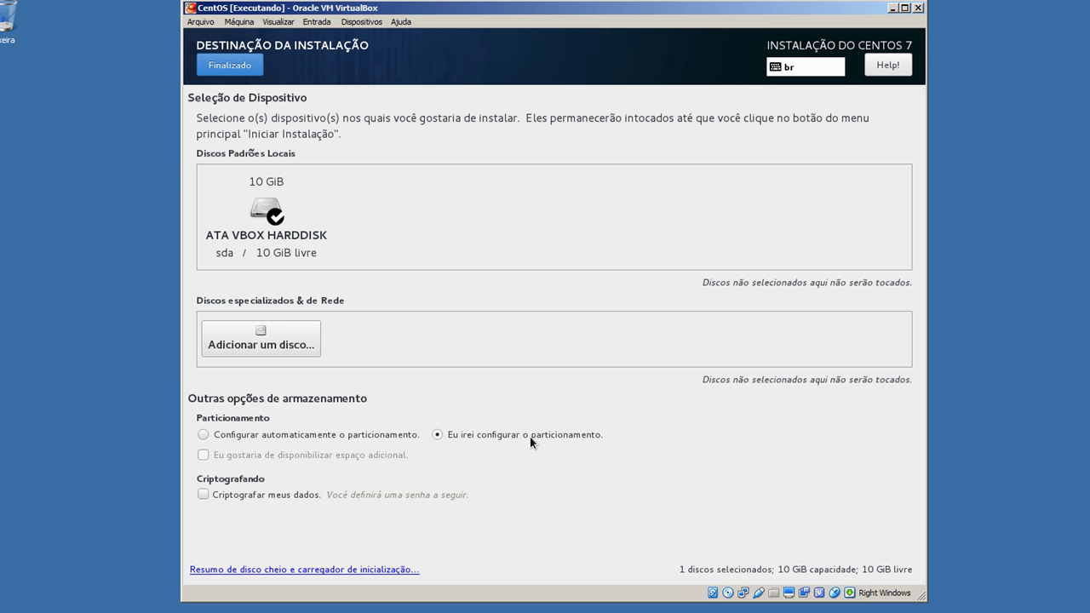
pyautogui.click(247, 65)
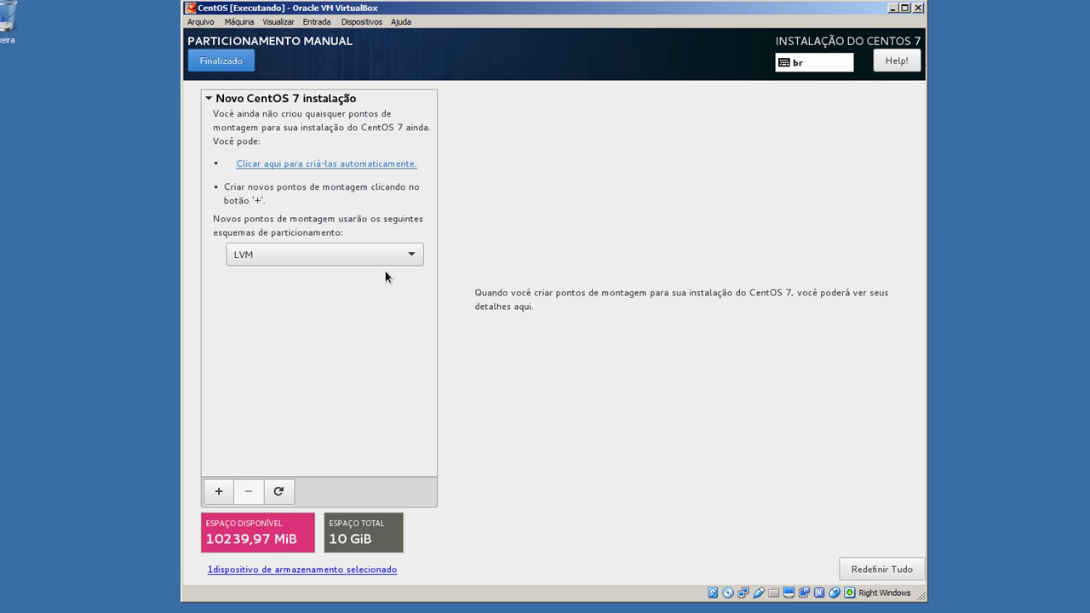
# Switch the partitioning scheme from LVM to Partição Padrão
pyautogui.click(360, 259)
pyautogui.click(360, 259)
pyautogui.click(357, 259)
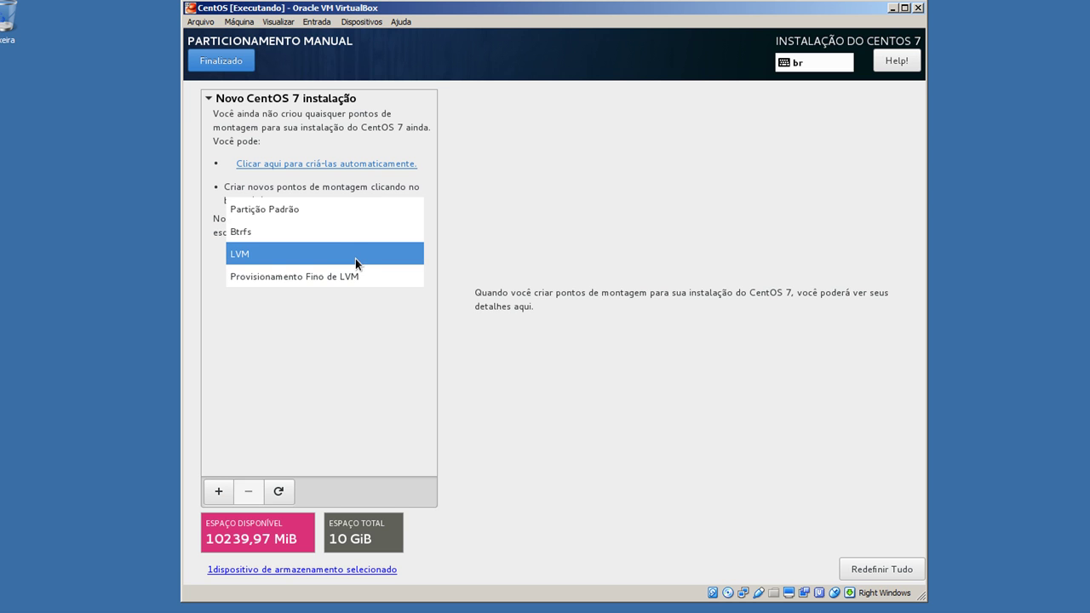
pyautogui.click(354, 210)
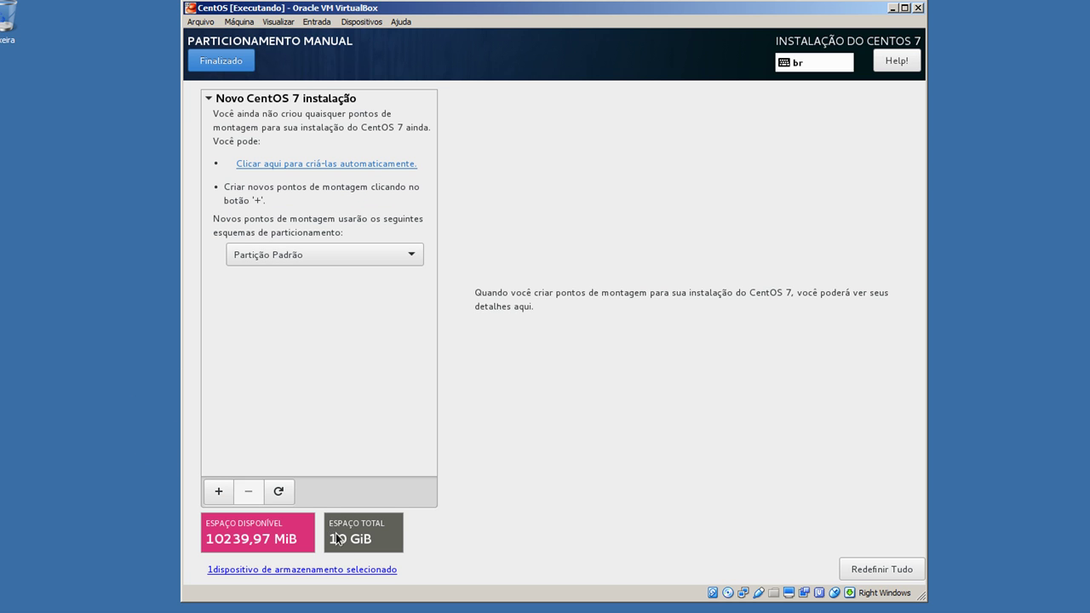
# Add a new / mount point with a desired capacity of 10000
pyautogui.click(216, 492)
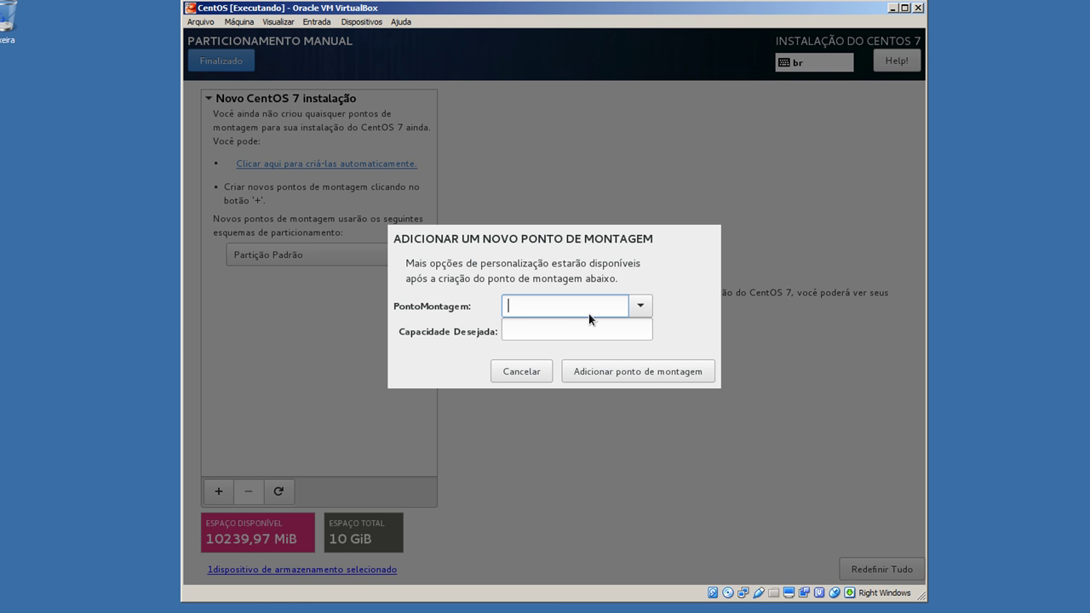
pyautogui.click(639, 307)
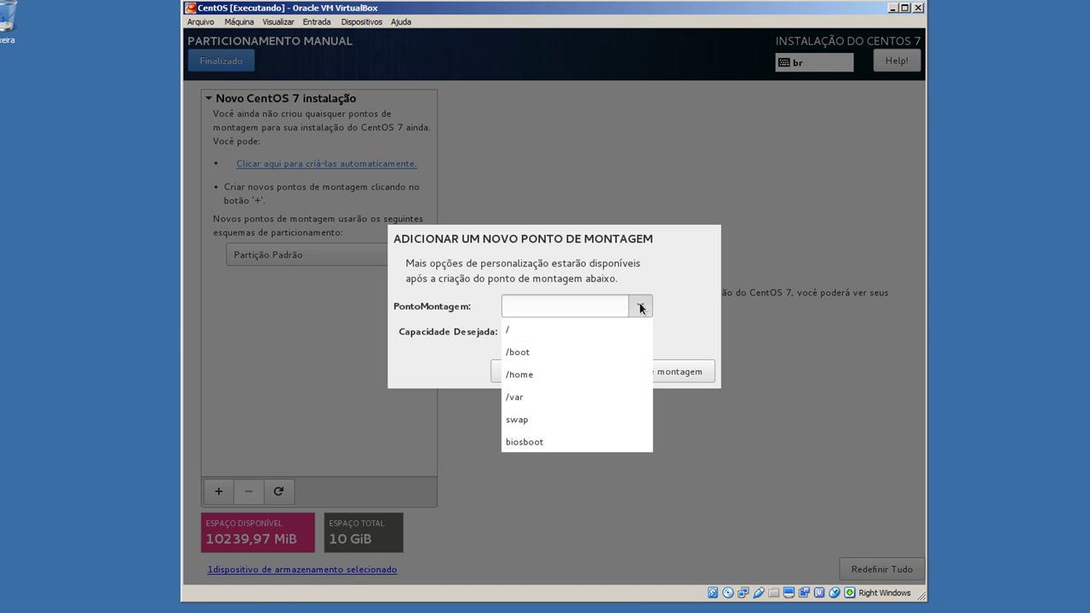
pyautogui.click(557, 330)
pyautogui.click(559, 330)
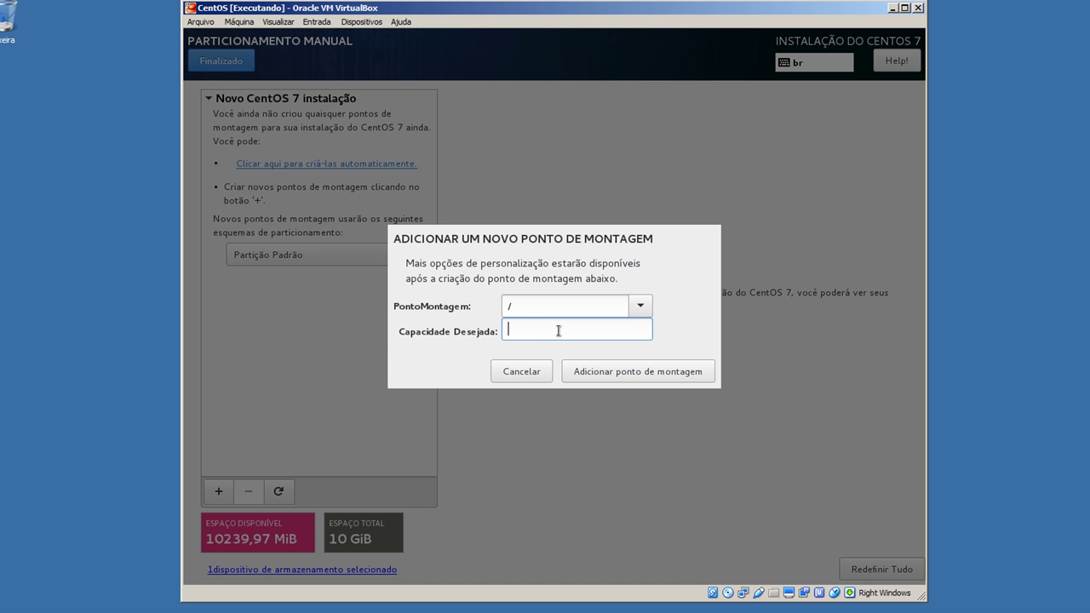
pyautogui.write('10000')
pyautogui.click(635, 376)
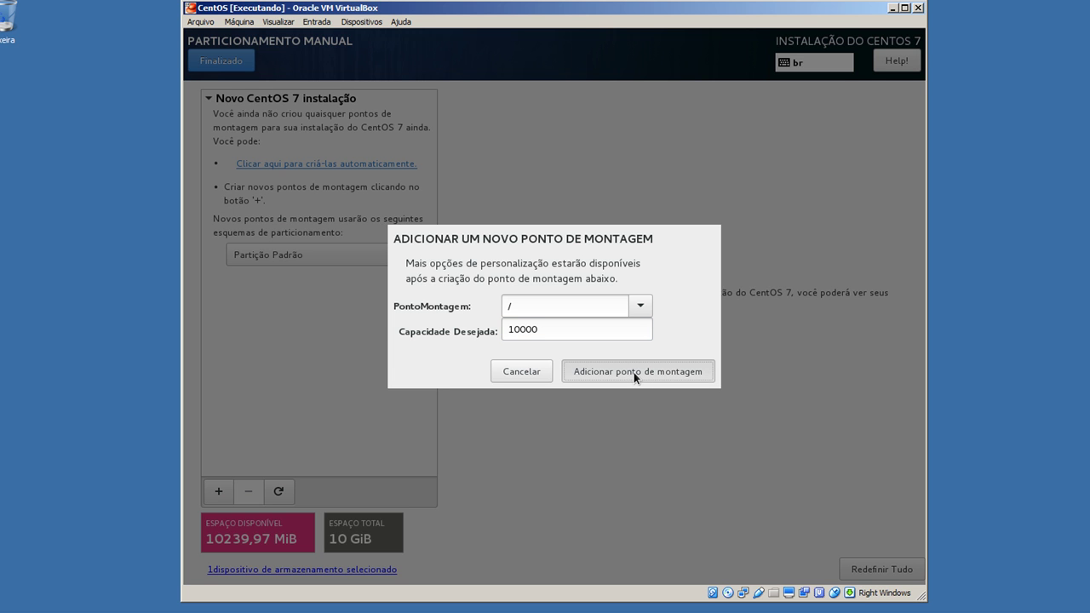
# Create the 10000 MiB / standard partition (sda1) and format it as ext4 instead of xfs
pyautogui.click(636, 371)
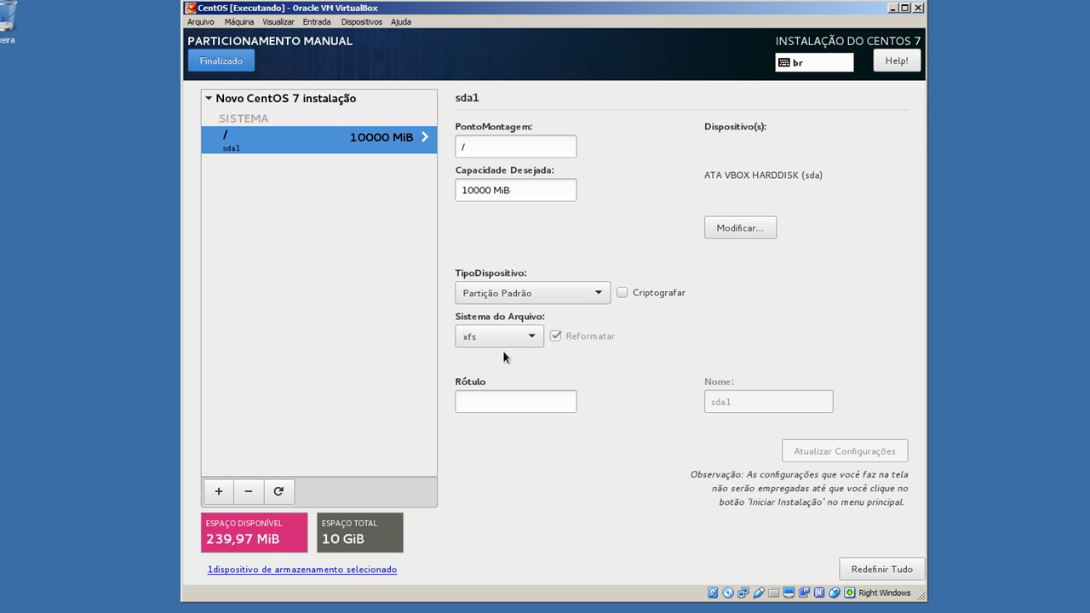
pyautogui.click(521, 295)
pyautogui.click(522, 297)
pyautogui.click(515, 333)
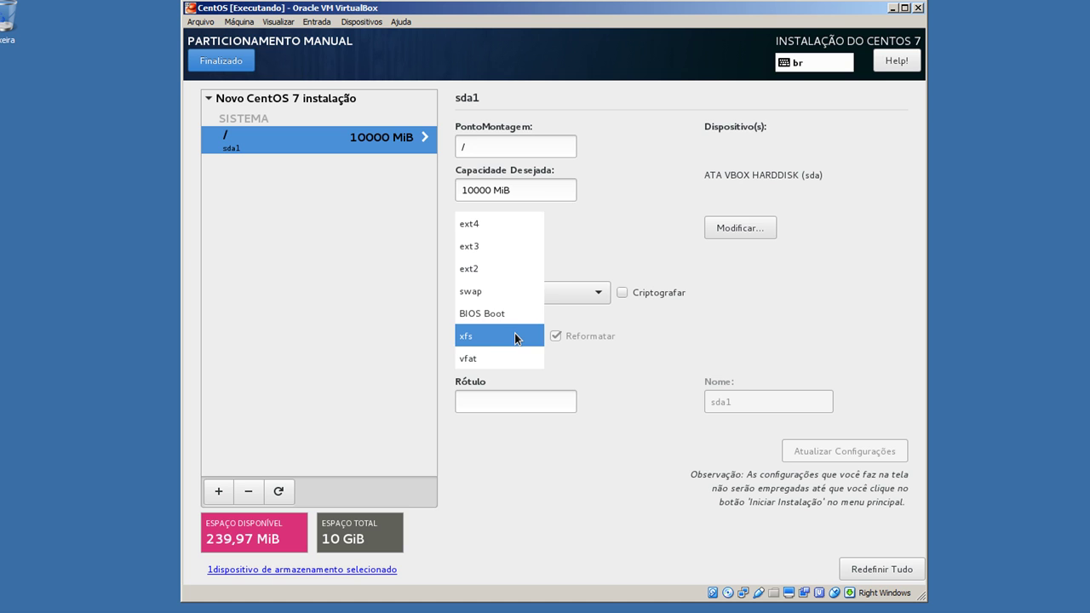
pyautogui.click(512, 226)
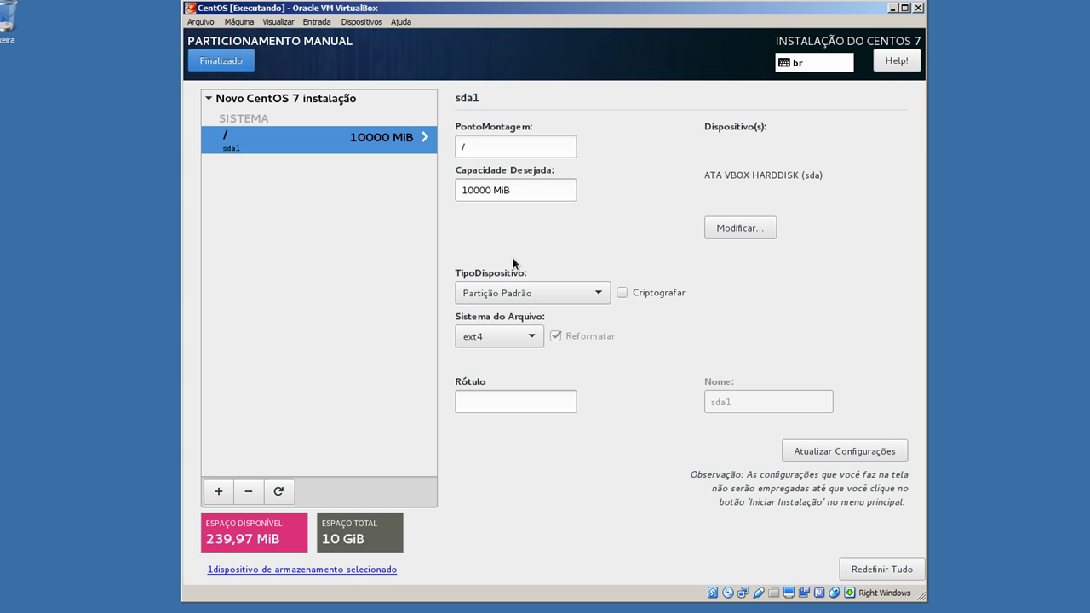
pyautogui.click(499, 340)
pyautogui.click(502, 340)
# Add a swap mount point with a desired capacity of 239 MiB
pyautogui.click(219, 494)
pyautogui.click(640, 306)
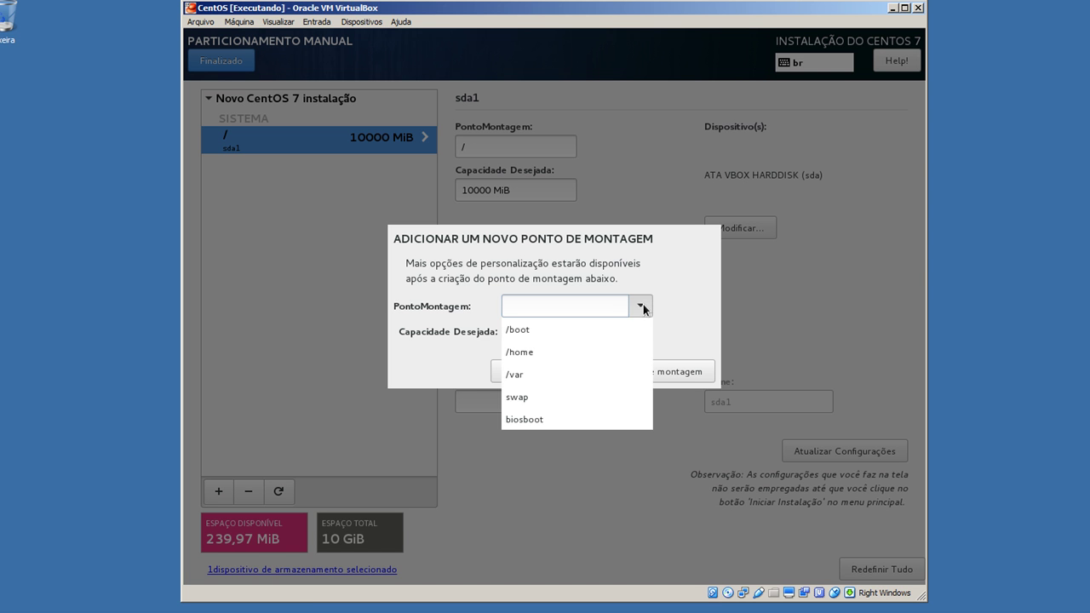
pyautogui.click(570, 397)
pyautogui.click(569, 333)
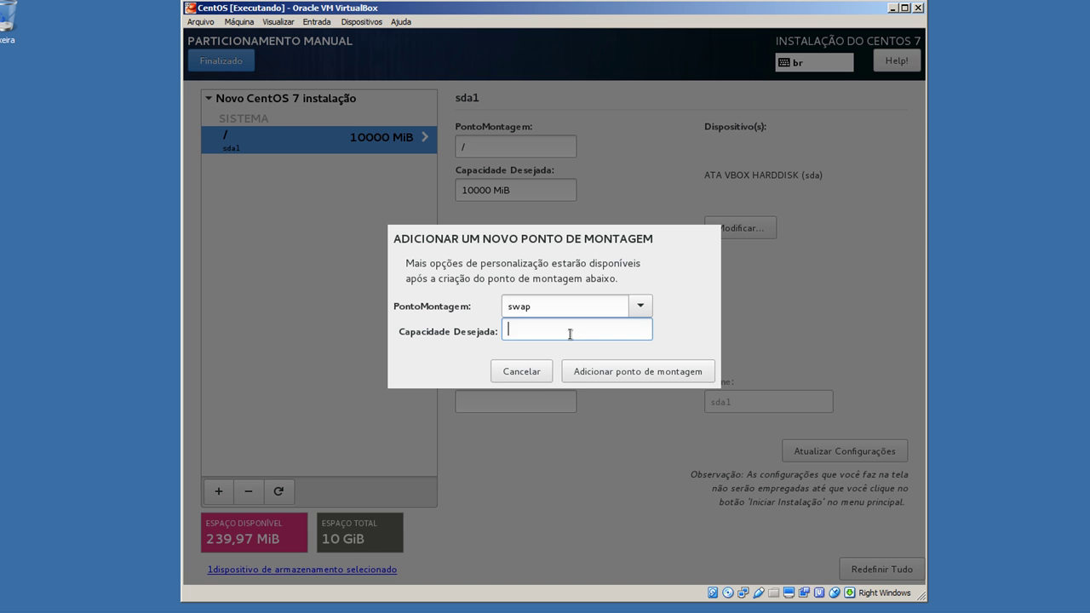
pyautogui.write('239')
pyautogui.click(674, 369)
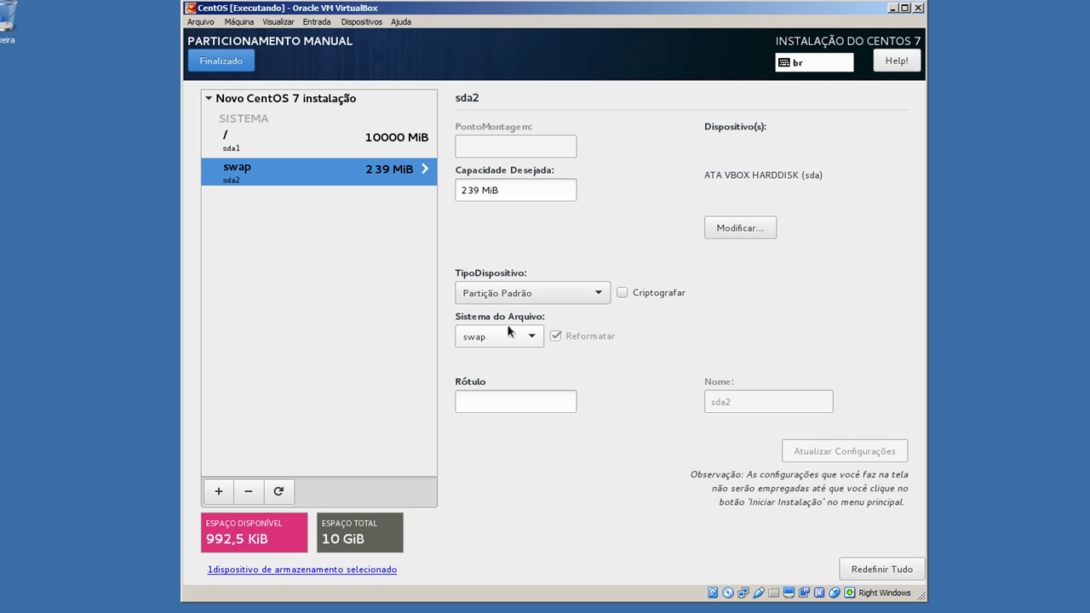
# Accept the custom partitioning changes and disable kdump
pyautogui.click(231, 63)
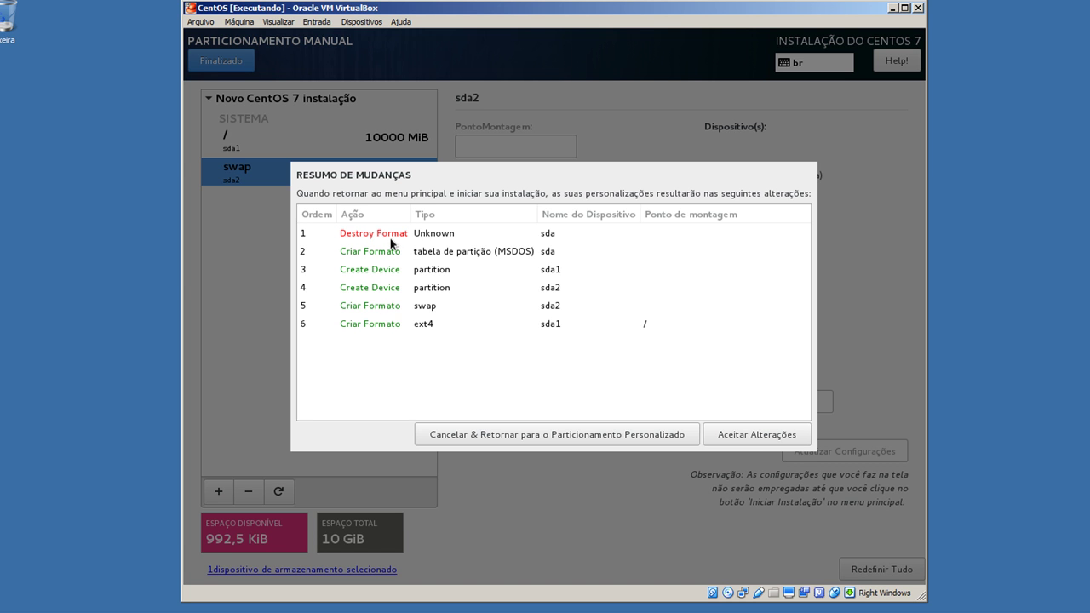
pyautogui.click(741, 443)
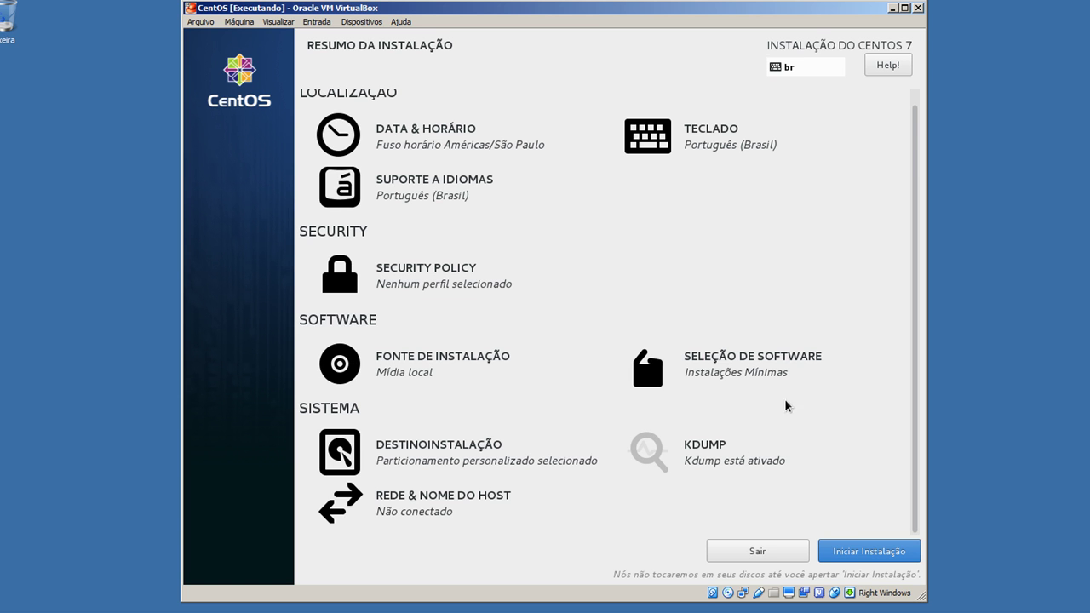
pyautogui.click(694, 447)
pyautogui.click(198, 150)
pyautogui.click(224, 63)
pyautogui.click(450, 506)
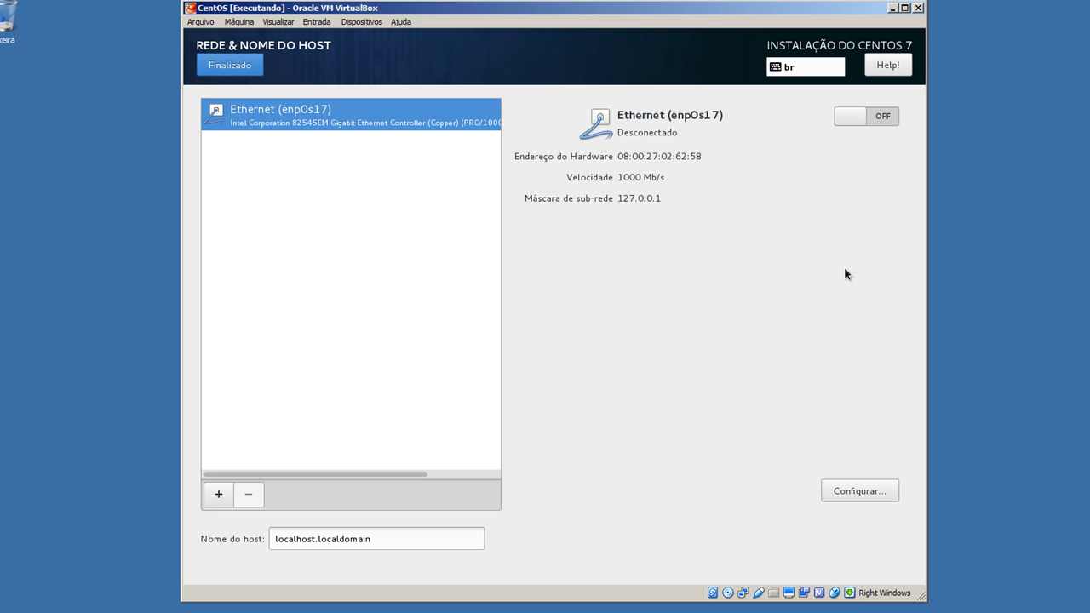
# Turn on the Ethernet enp0s17 connection and set its IPv4 method to Manual
pyautogui.click(845, 124)
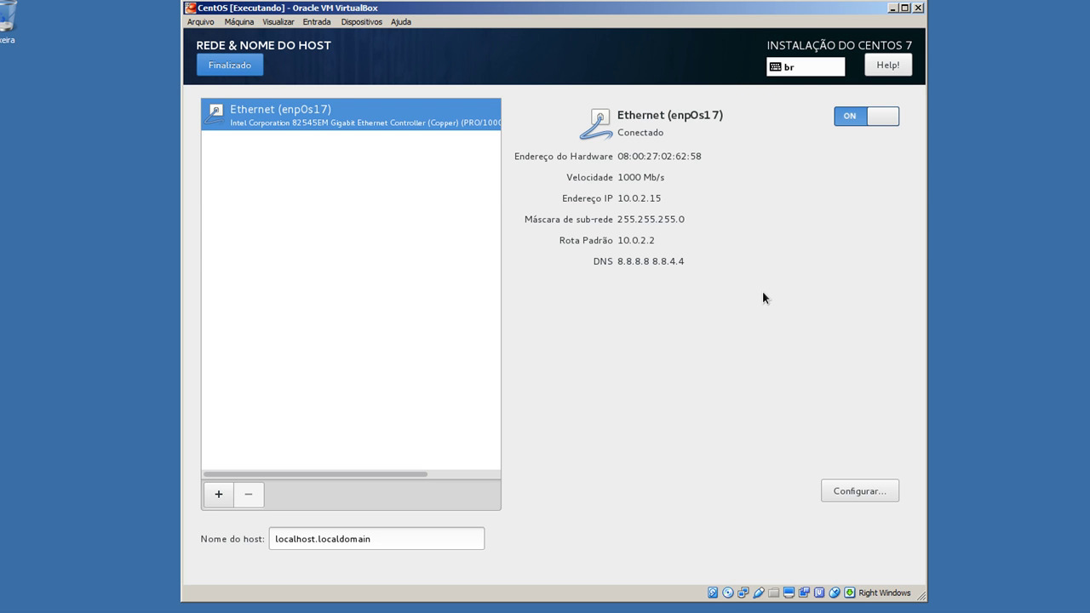
pyautogui.click(834, 490)
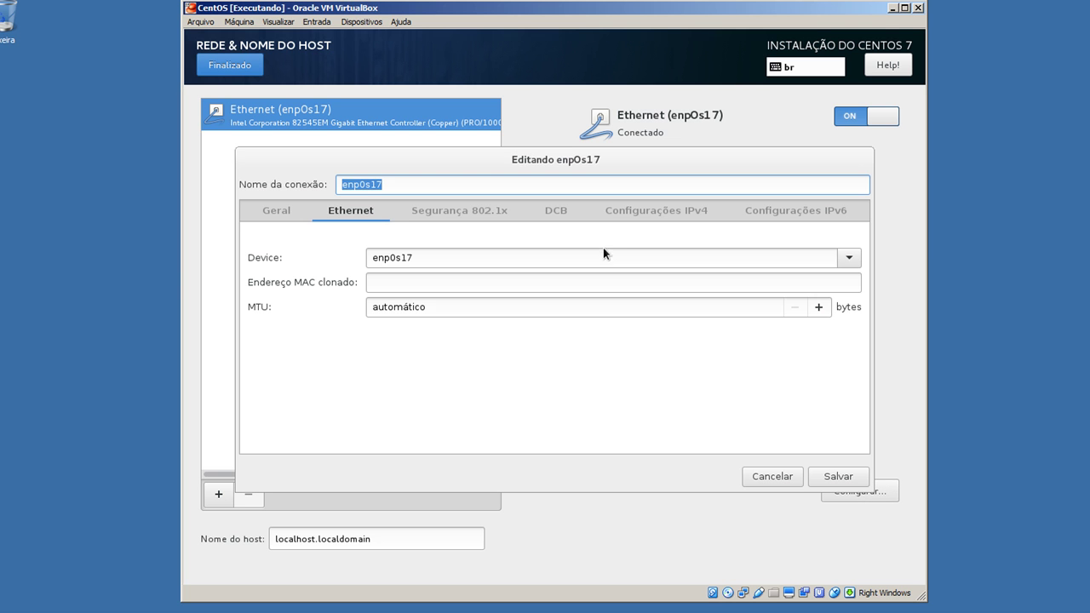
pyautogui.click(628, 218)
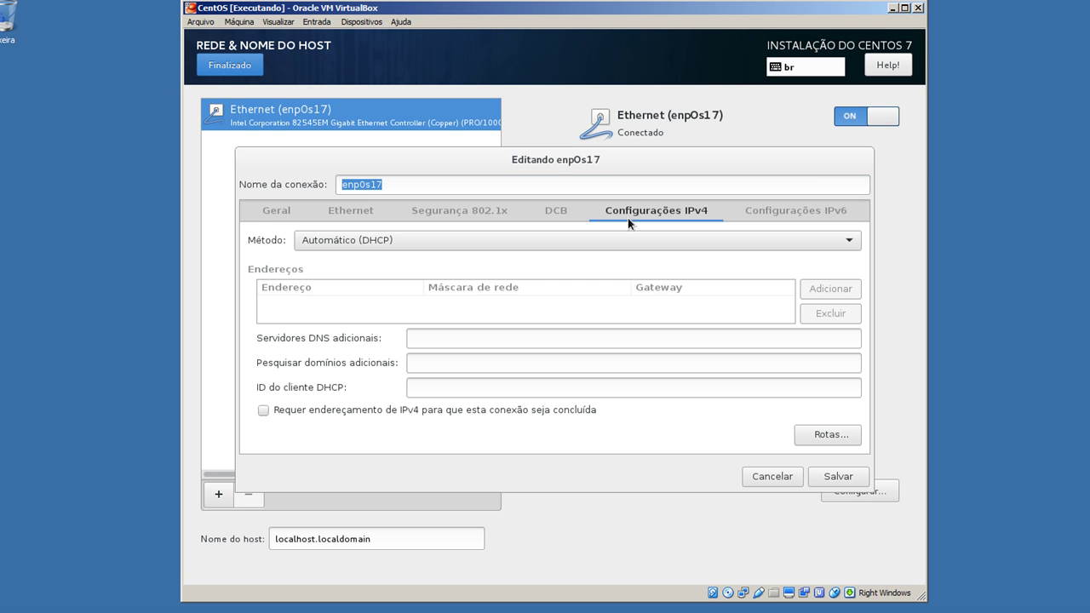
pyautogui.click(442, 243)
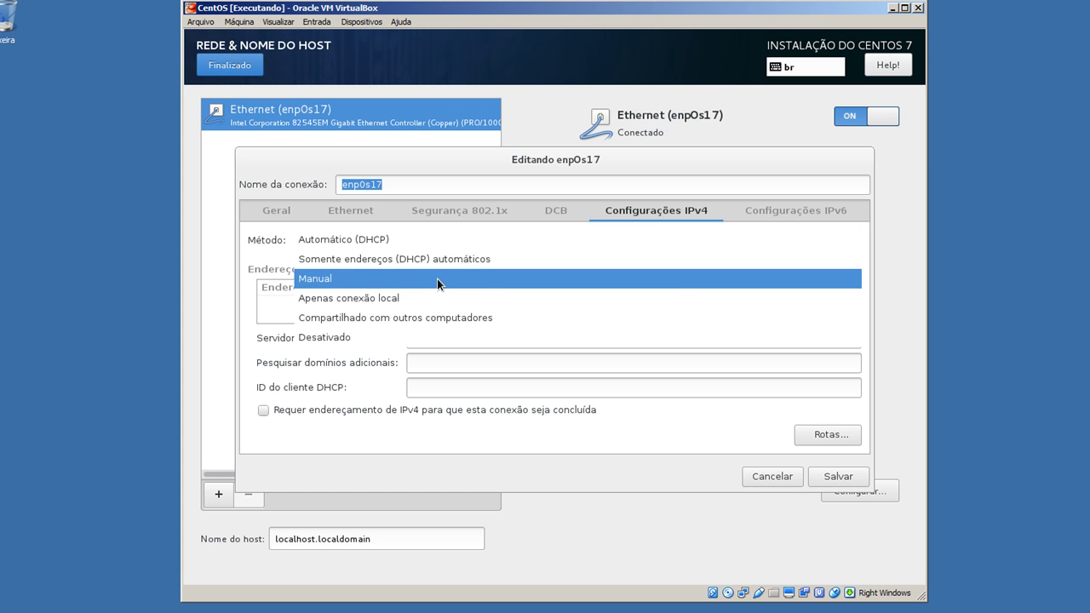
pyautogui.click(437, 278)
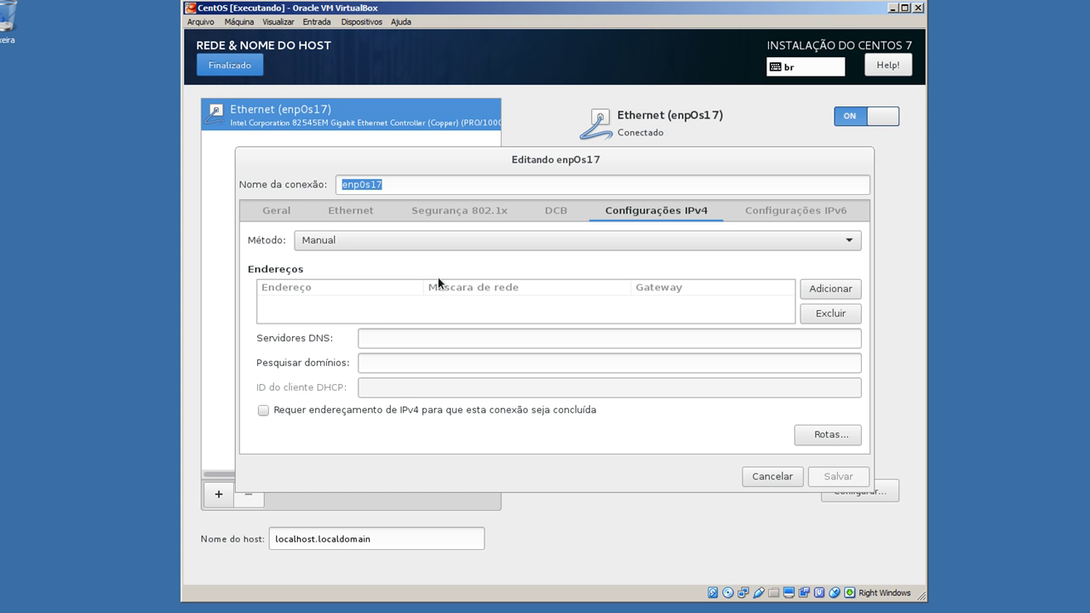
# Enter address 192.168.0.10, mask 24, gateway 192.168.0.1 and DNS server 8.8.8.8
pyautogui.click(831, 289)
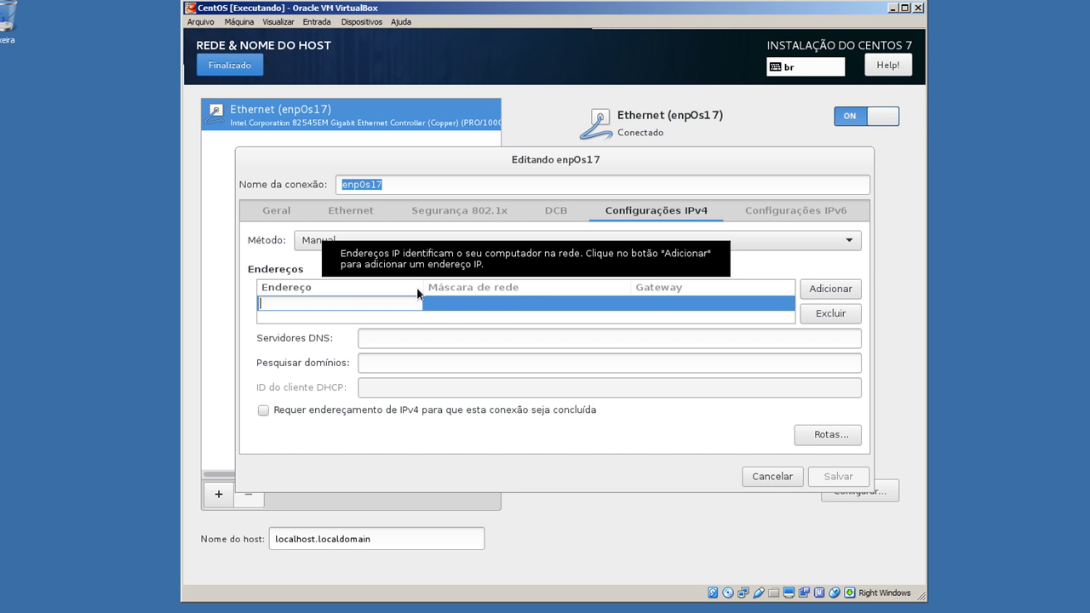
pyautogui.write('192.16')
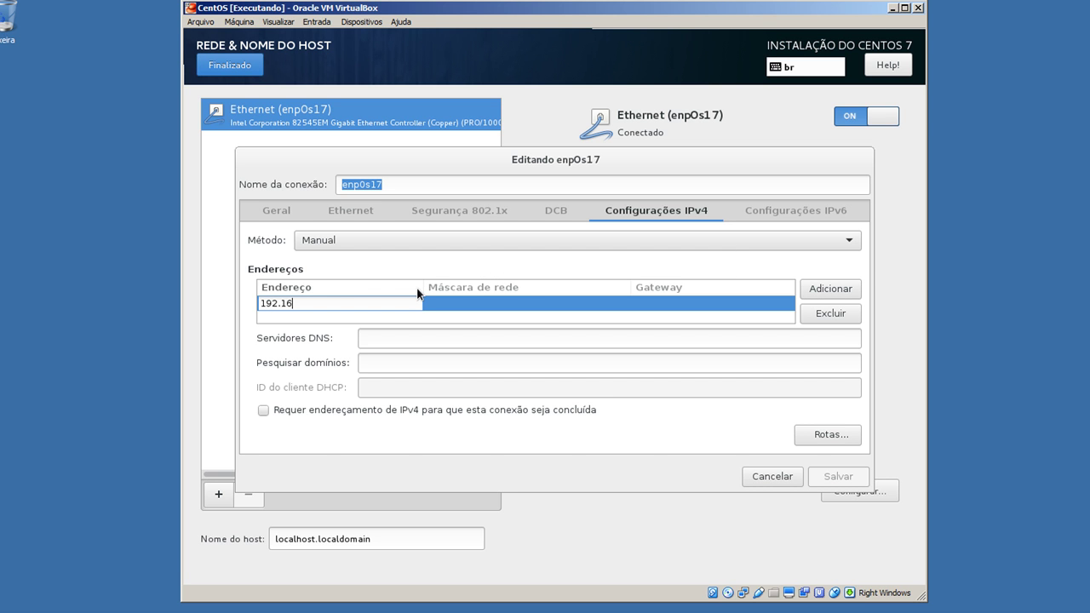
pyautogui.write('8.0.10')
pyautogui.press('Tab')
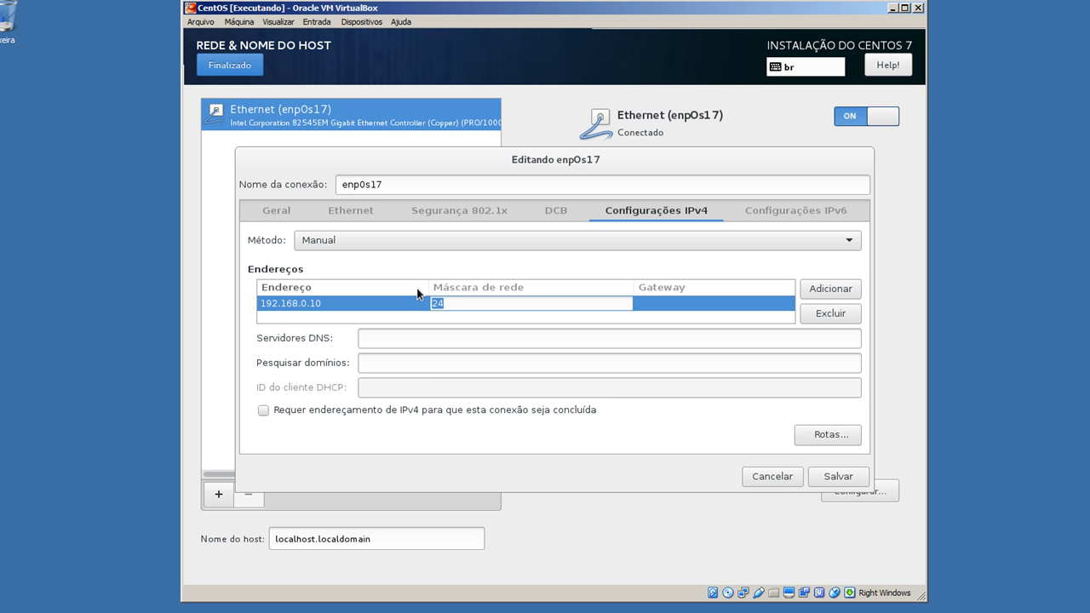
pyautogui.press('Tab')
pyautogui.write('192')
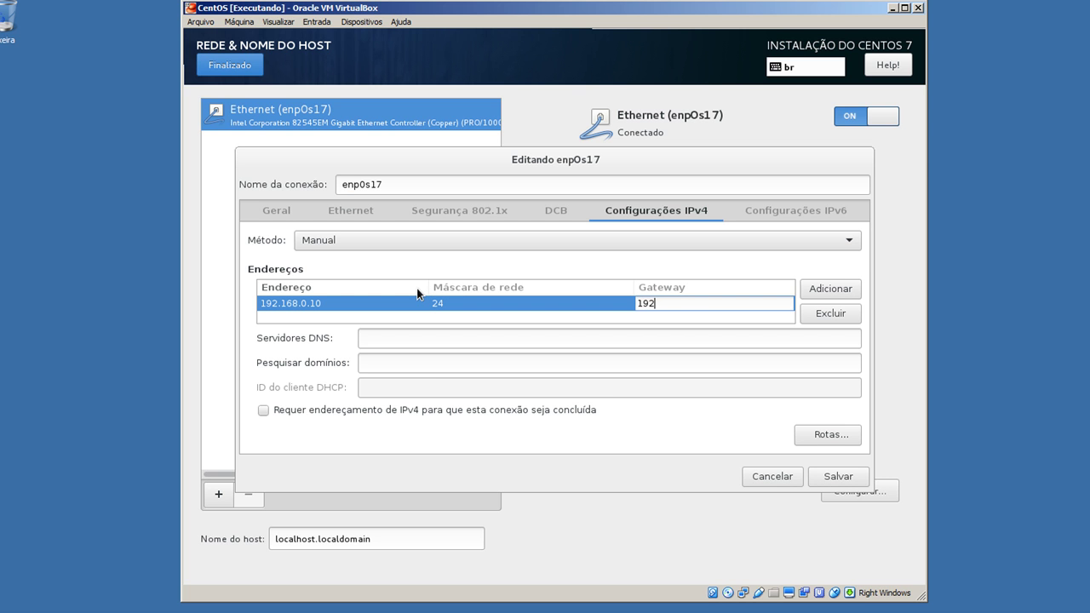
pyautogui.write('.168.0.01')
pyautogui.press('BackSpace')
pyautogui.press('BackSpace')
pyautogui.write('1')
pyautogui.press('Tab')
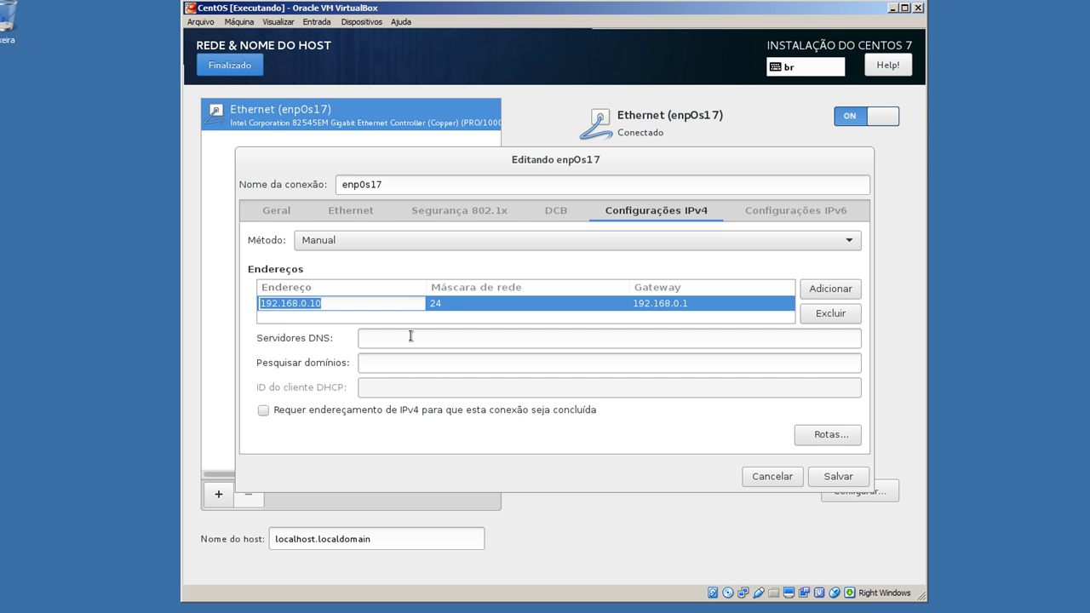
pyautogui.click(411, 336)
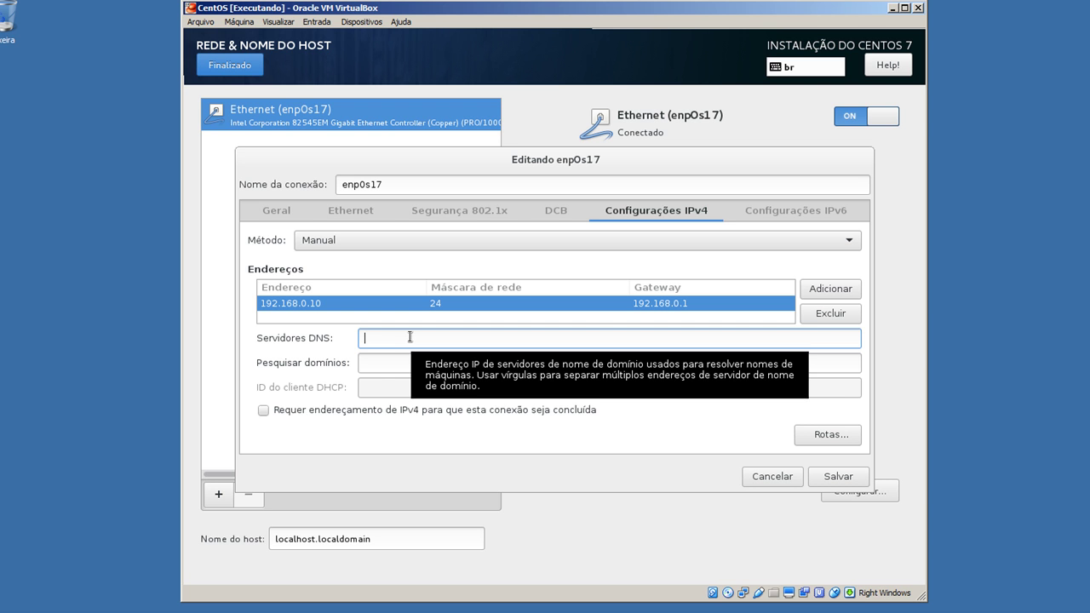
pyautogui.write('8.8.8.8')
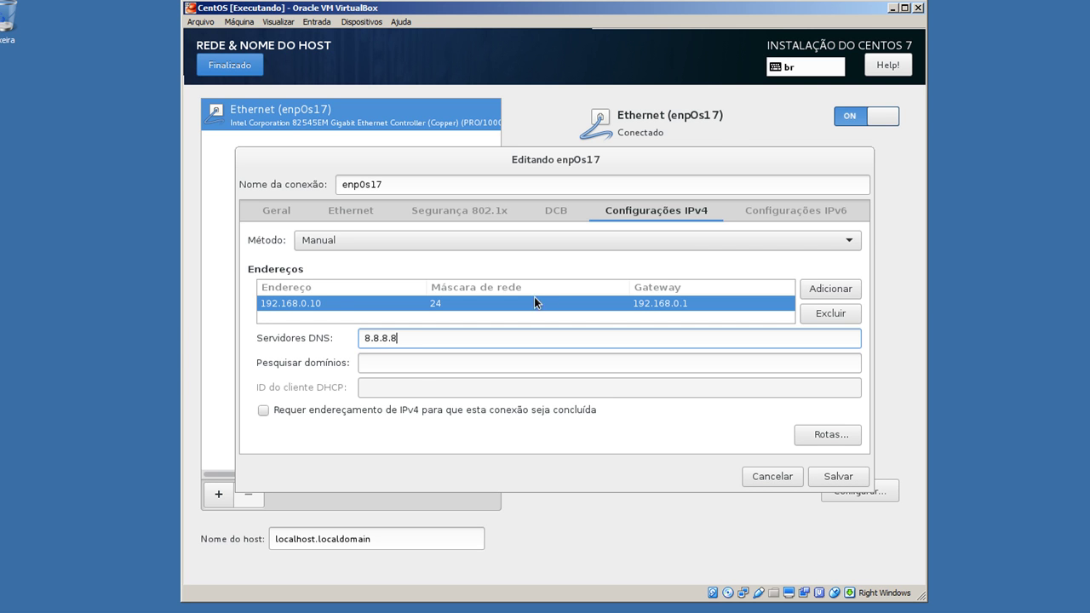
pyautogui.click(806, 218)
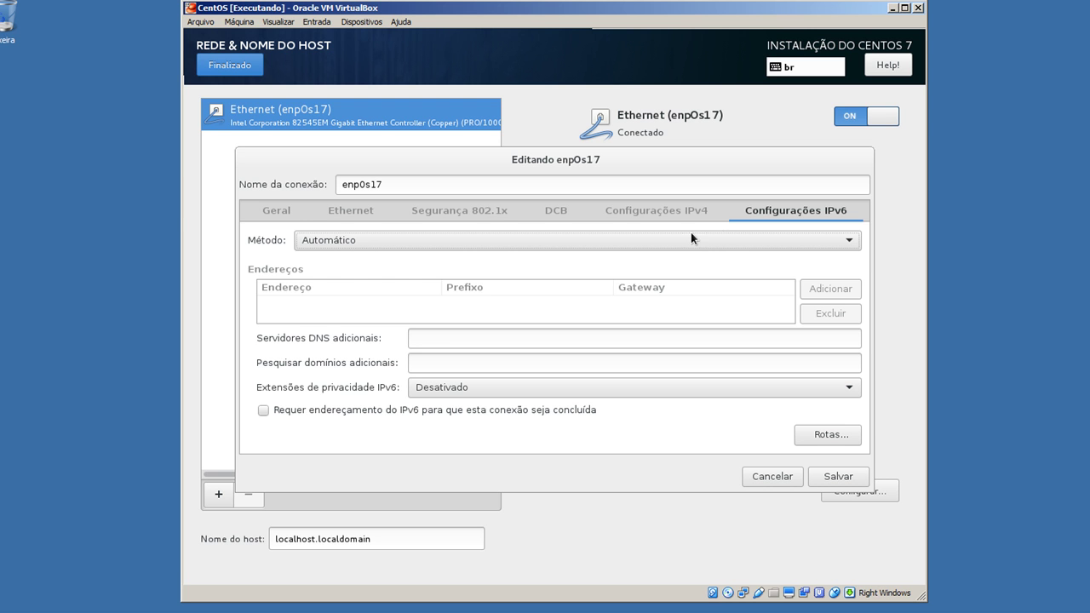
# Choose Ignorar as the IPv6 Método, then return to the IPv4 settings tab
pyautogui.click(372, 240)
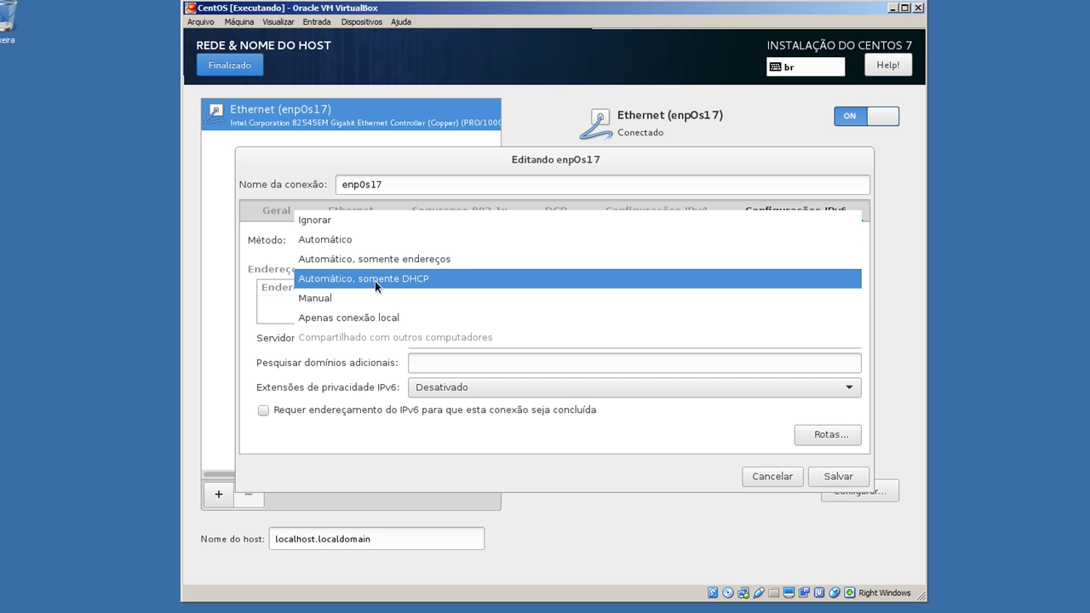
pyautogui.click(354, 319)
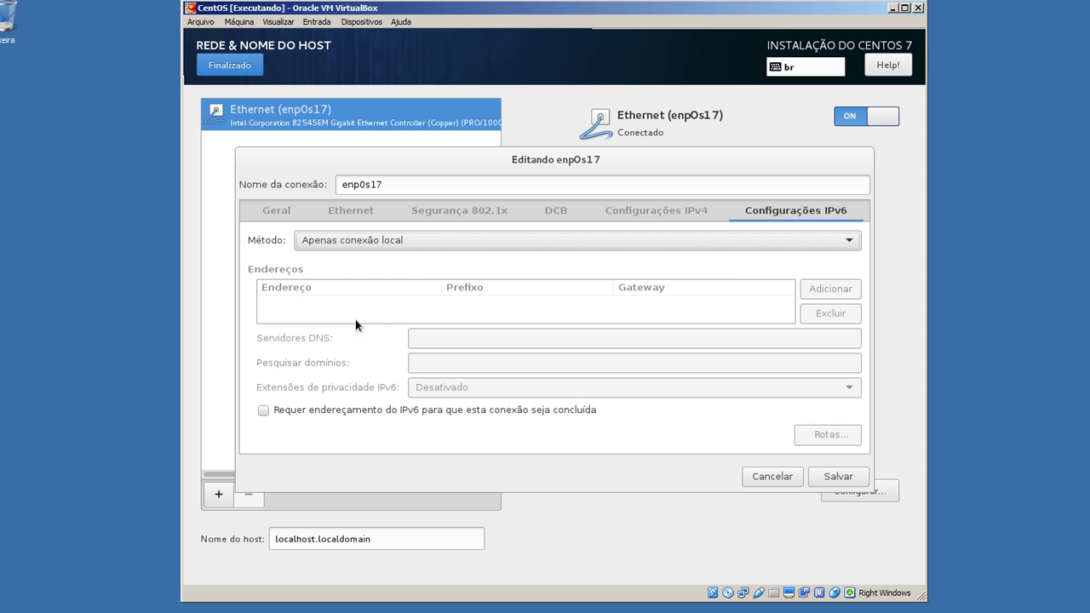
pyautogui.click(471, 240)
pyautogui.click(470, 239)
pyautogui.click(470, 240)
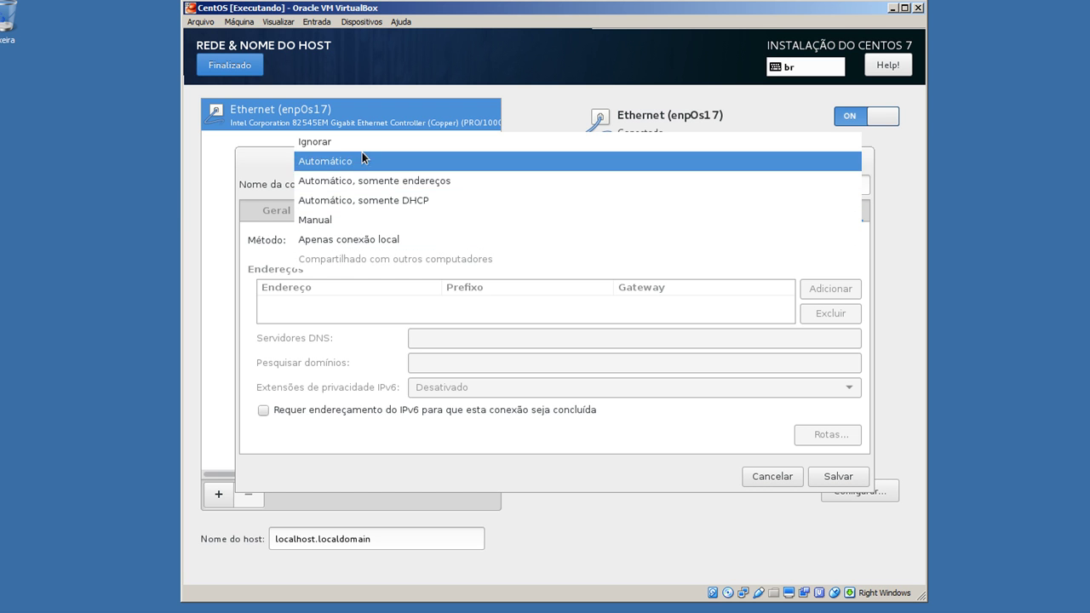
pyautogui.click(517, 371)
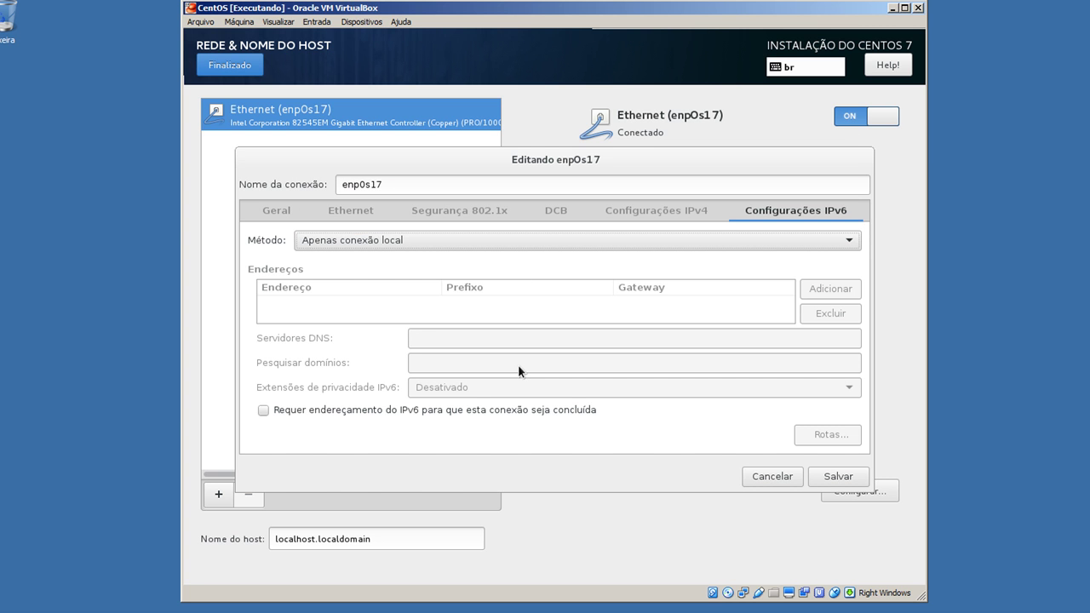
pyautogui.click(528, 242)
pyautogui.click(490, 142)
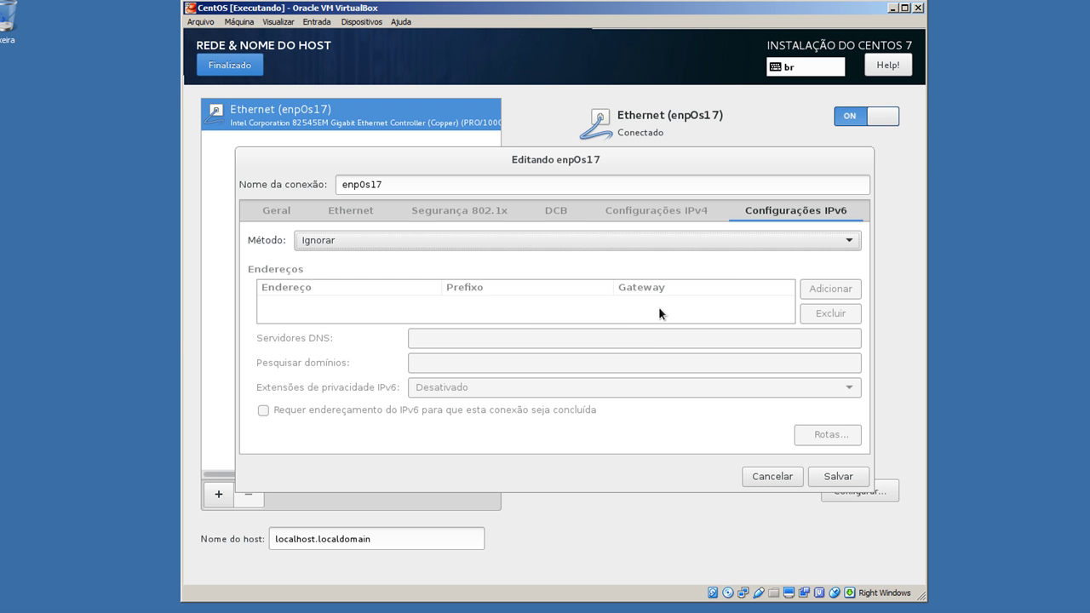
pyautogui.click(686, 208)
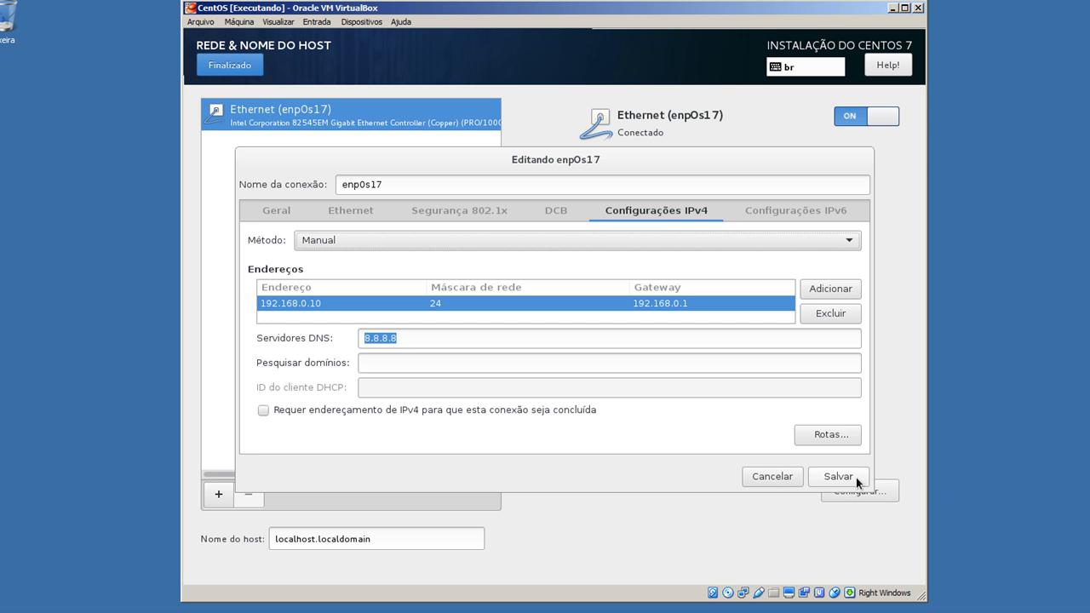
# Save the connection and change the hostname from localhost.localdomain to vg
pyautogui.click(772, 477)
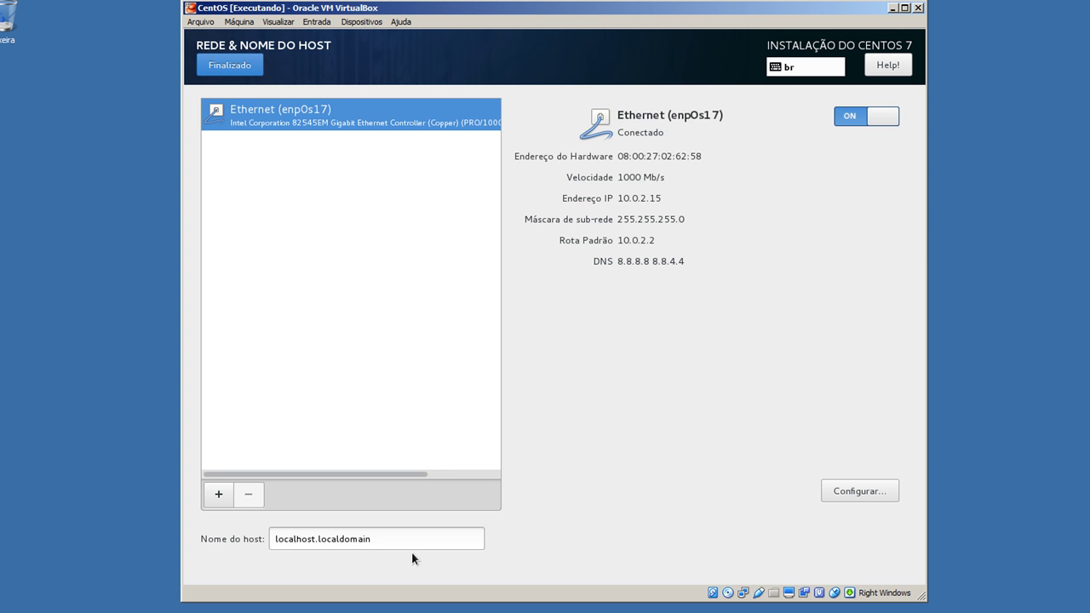
pyautogui.moveTo(423, 538); pyautogui.dragTo(221, 542)
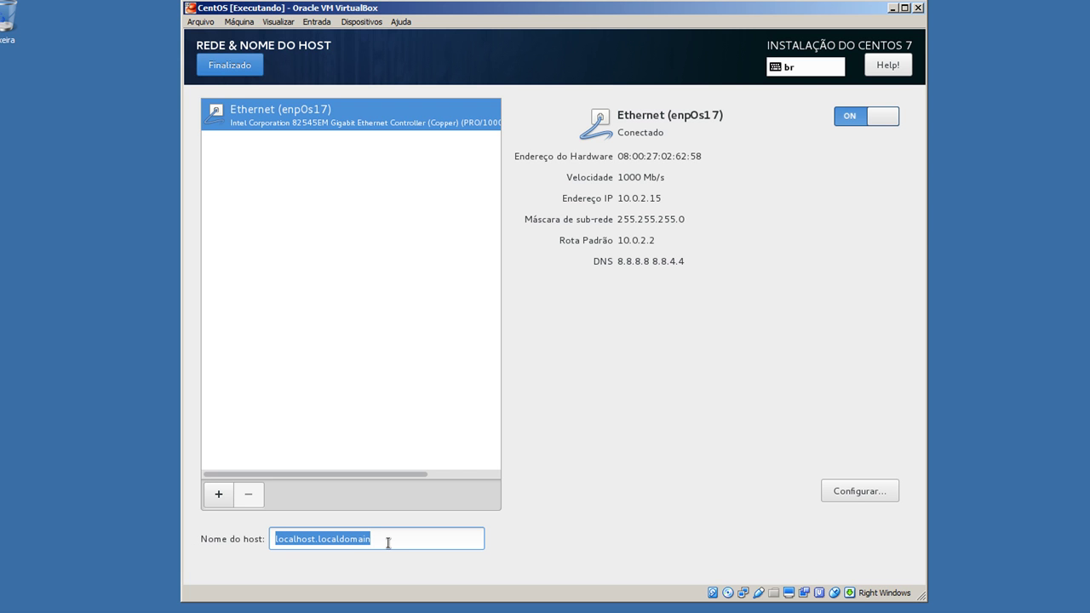
pyautogui.write('vg')
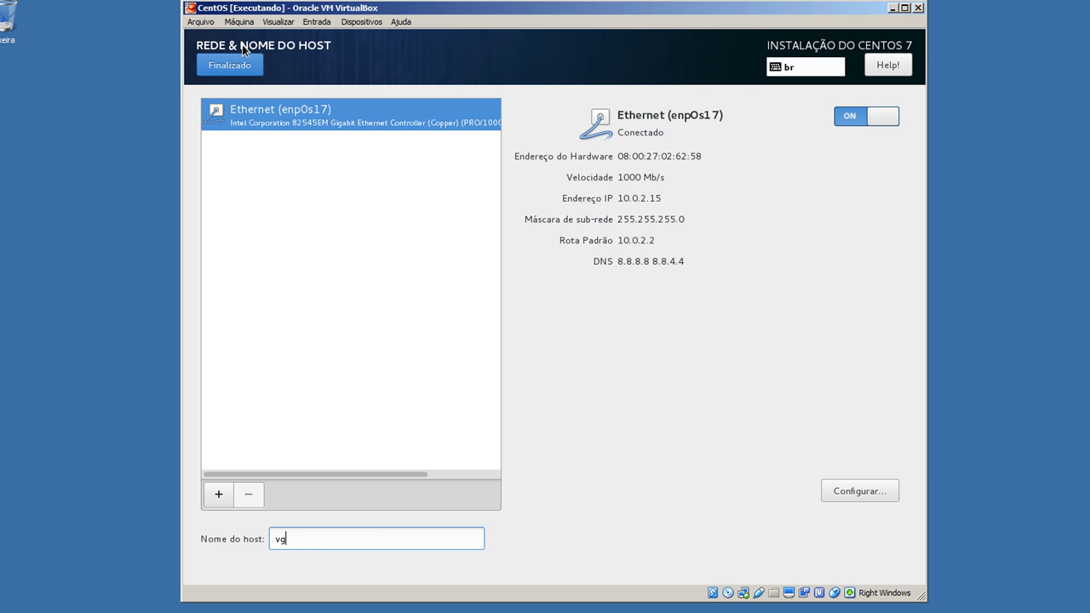
pyautogui.click(227, 67)
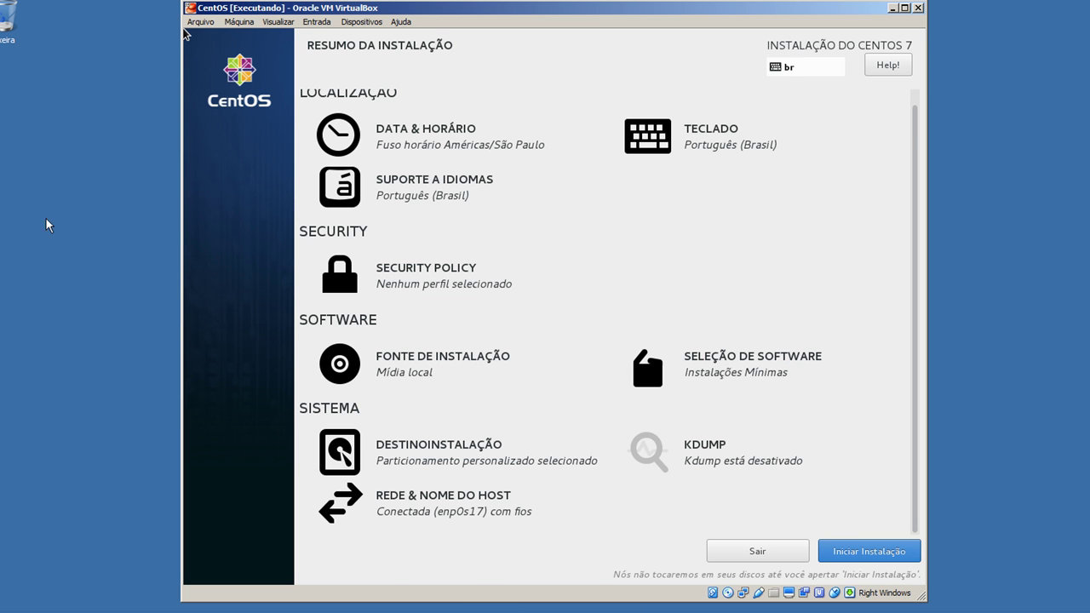
# Begin the installation with Iniciar Instalação on the summary screen
pyautogui.click(890, 551)
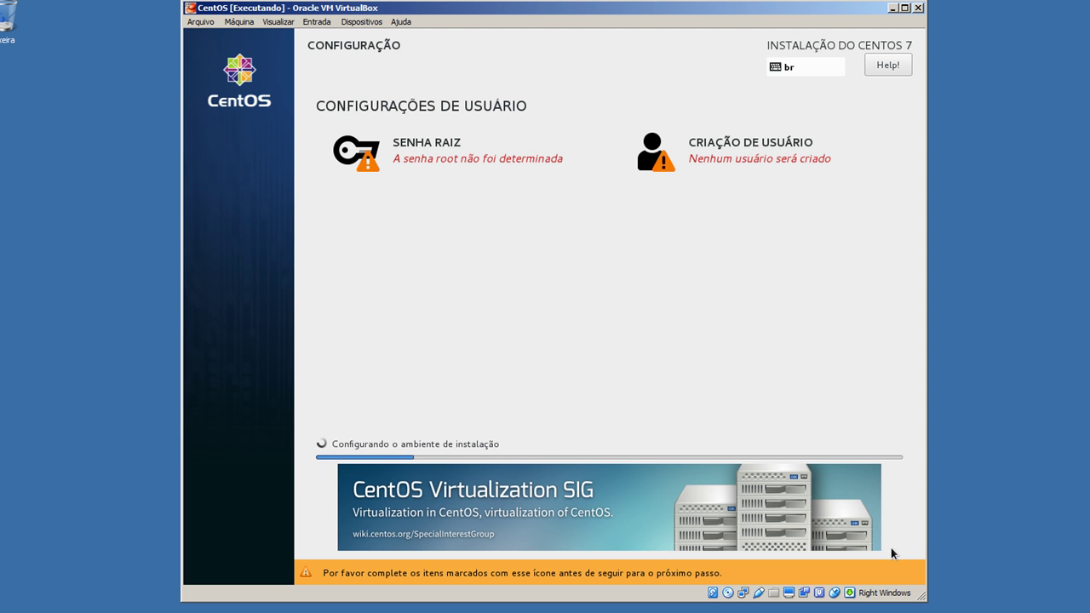
# Set and confirm the root password, accepting it despite the Fraca rating
pyautogui.click(416, 157)
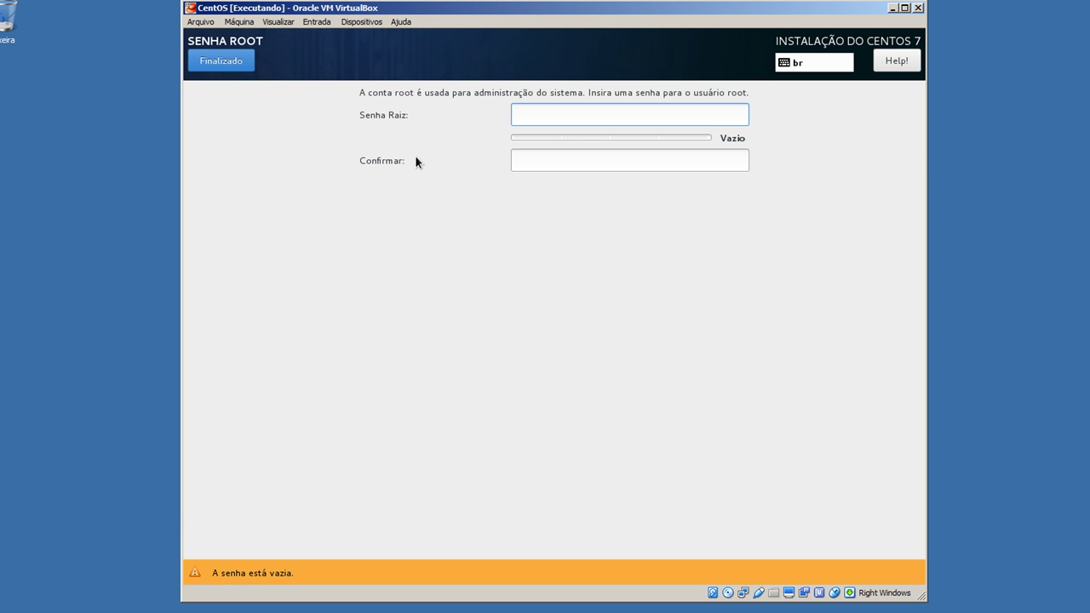
pyautogui.write('********')
pyautogui.press('Tab')
pyautogui.write('******')
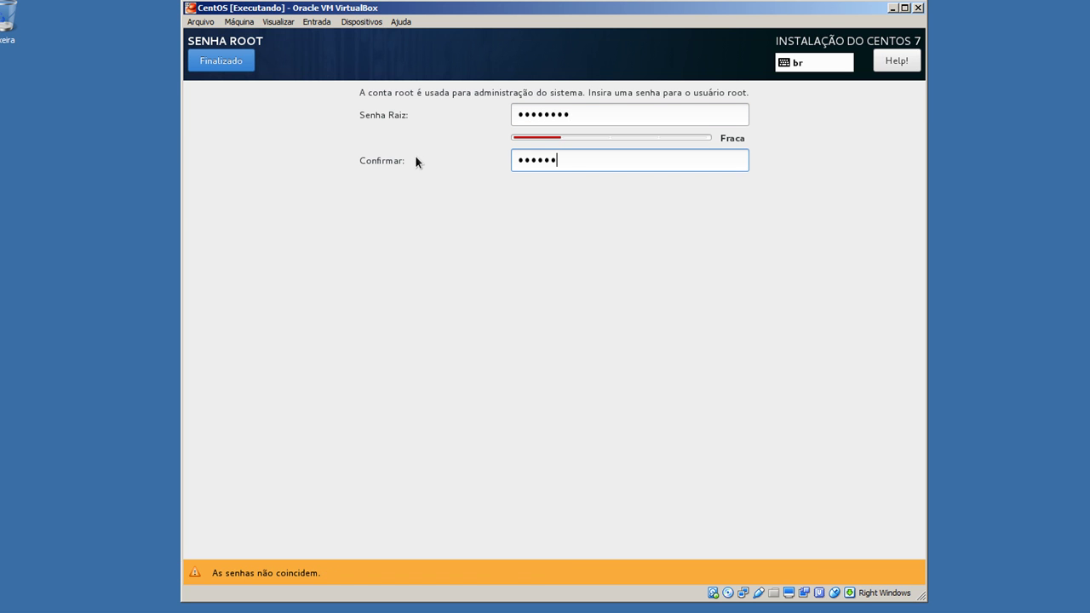
pyautogui.write('**')
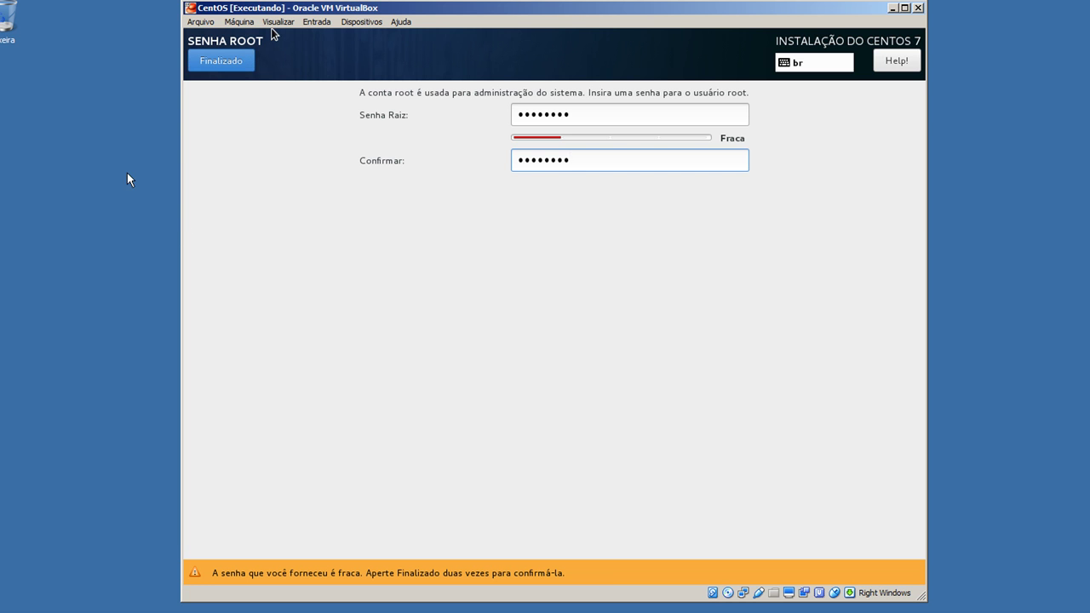
pyautogui.click(223, 62)
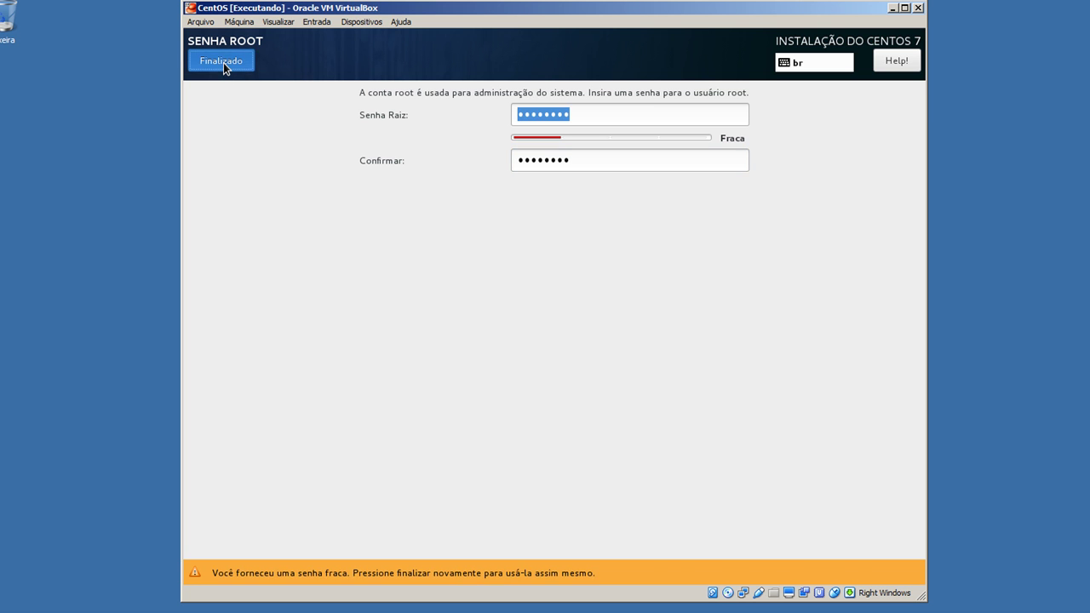
pyautogui.click(223, 62)
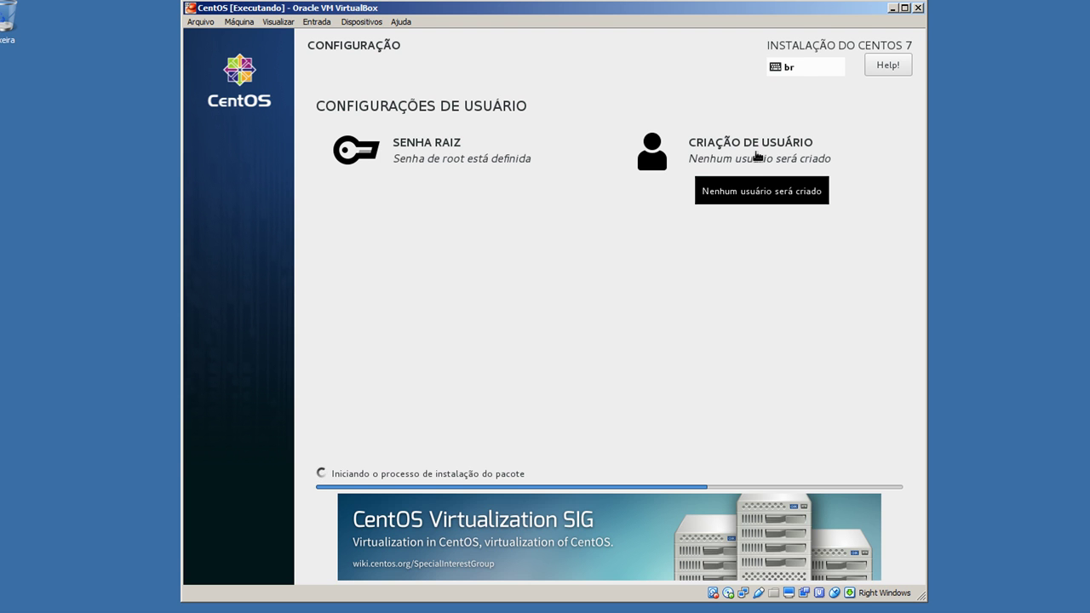
# Create a new user with the user's full name, made administrator and requiring a password
pyautogui.click(757, 156)
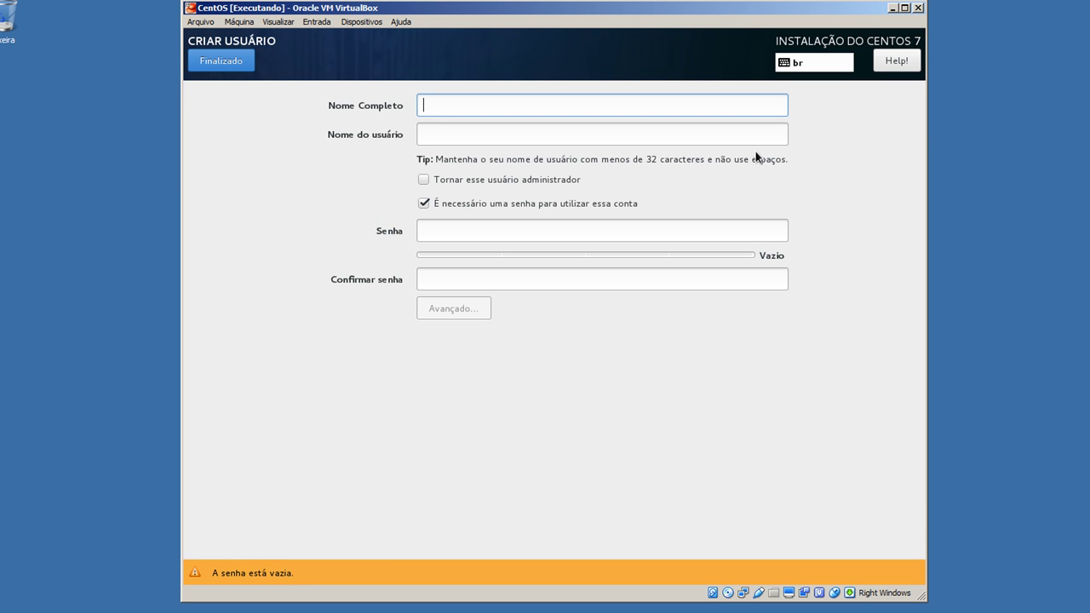
pyautogui.write('vanderson')
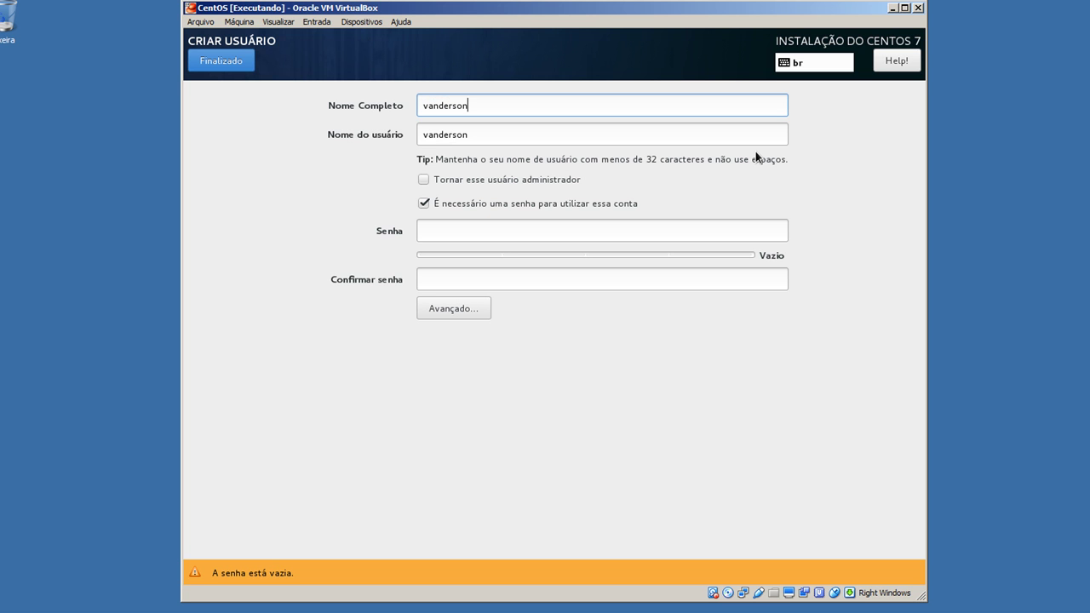
pyautogui.press('Tab')
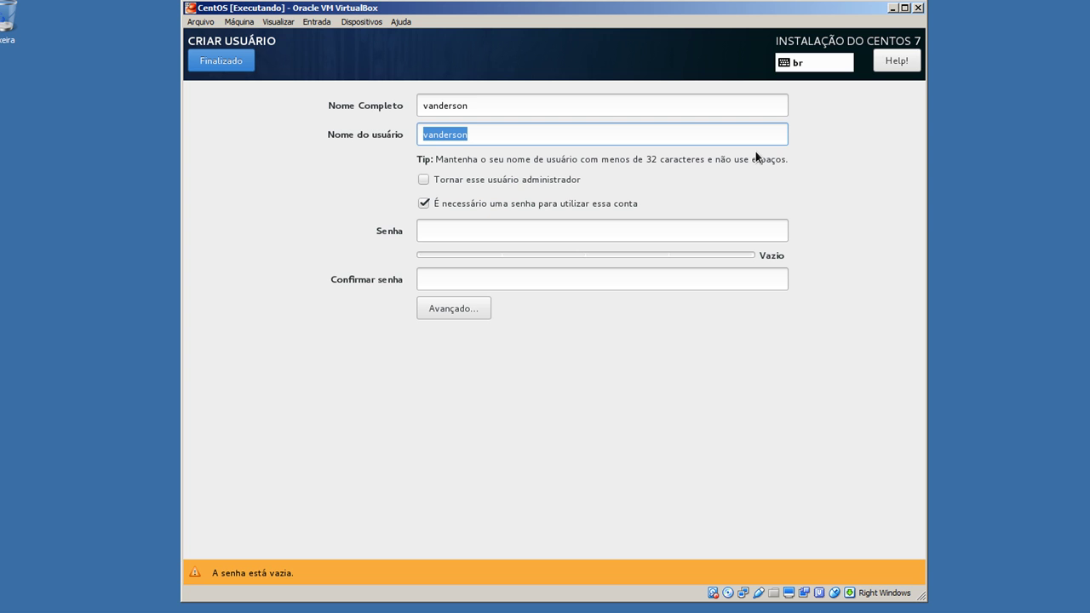
pyautogui.press('Tab')
pyautogui.press('space')
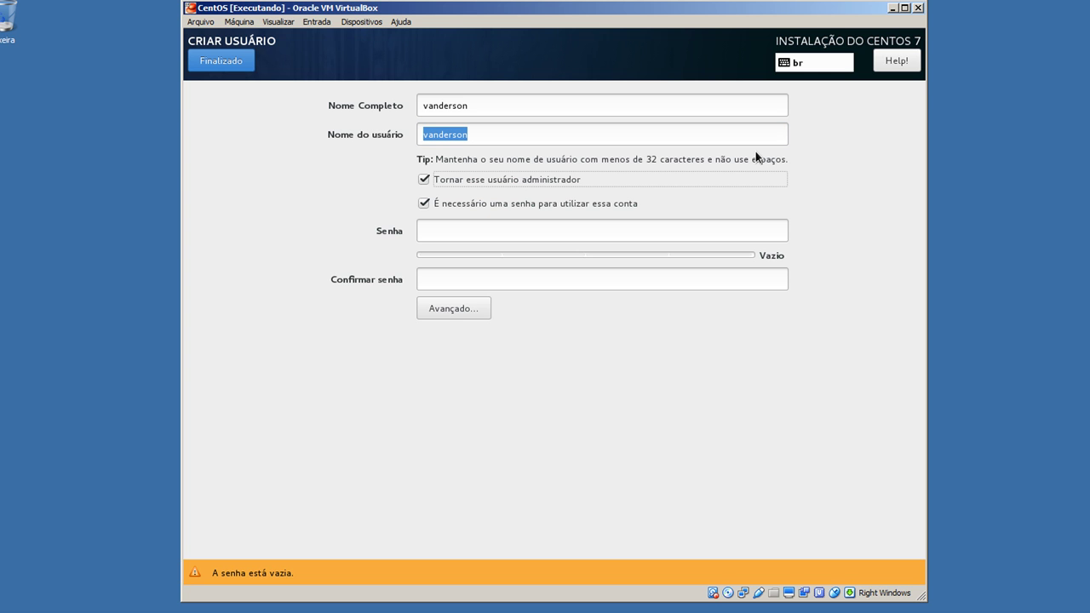
pyautogui.press('Tab')
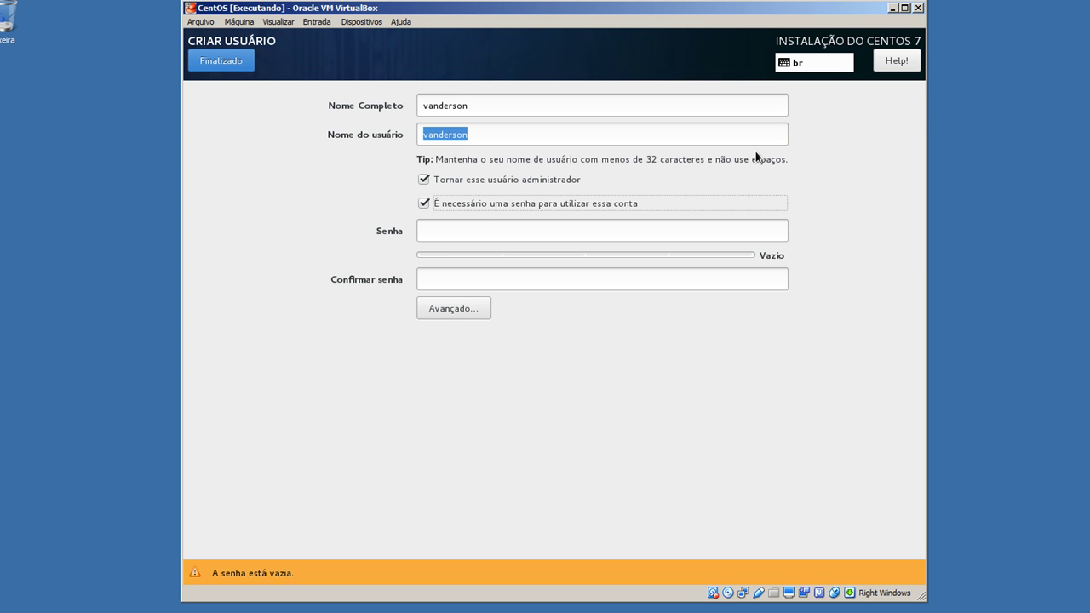
pyautogui.press('space')
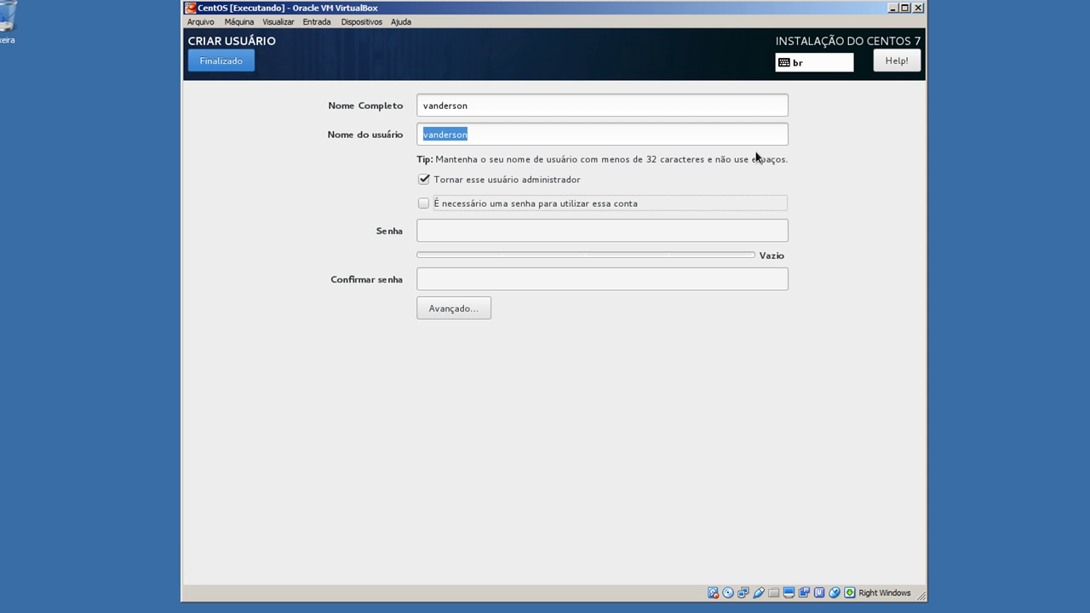
pyautogui.press('space')
# Enter and confirm the user's password, accepting the weak-password warning
pyautogui.press('Tab')
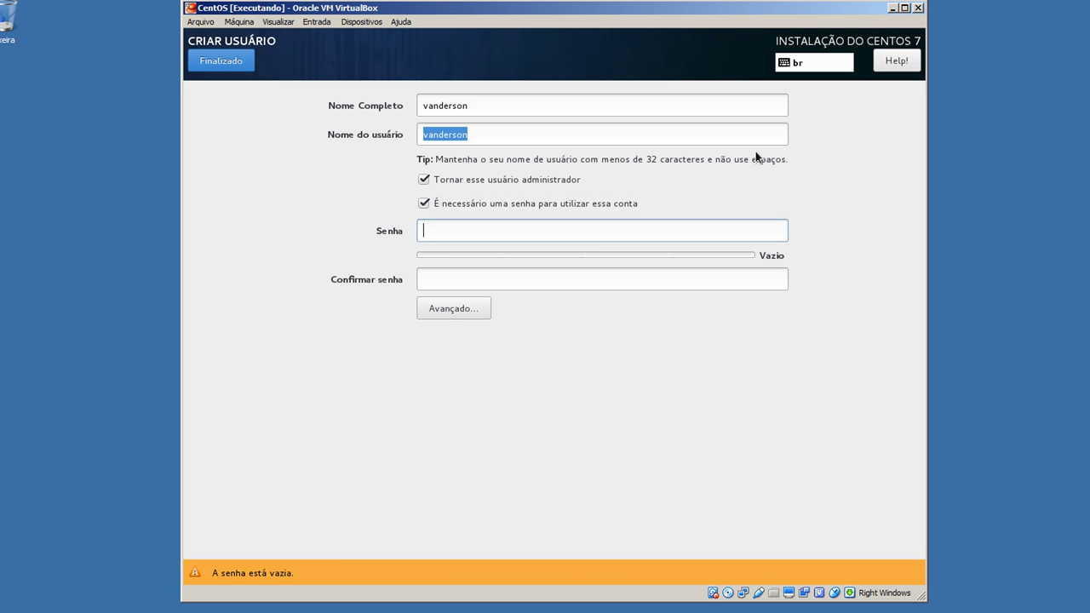
pyautogui.write('********')
pyautogui.press('Tab')
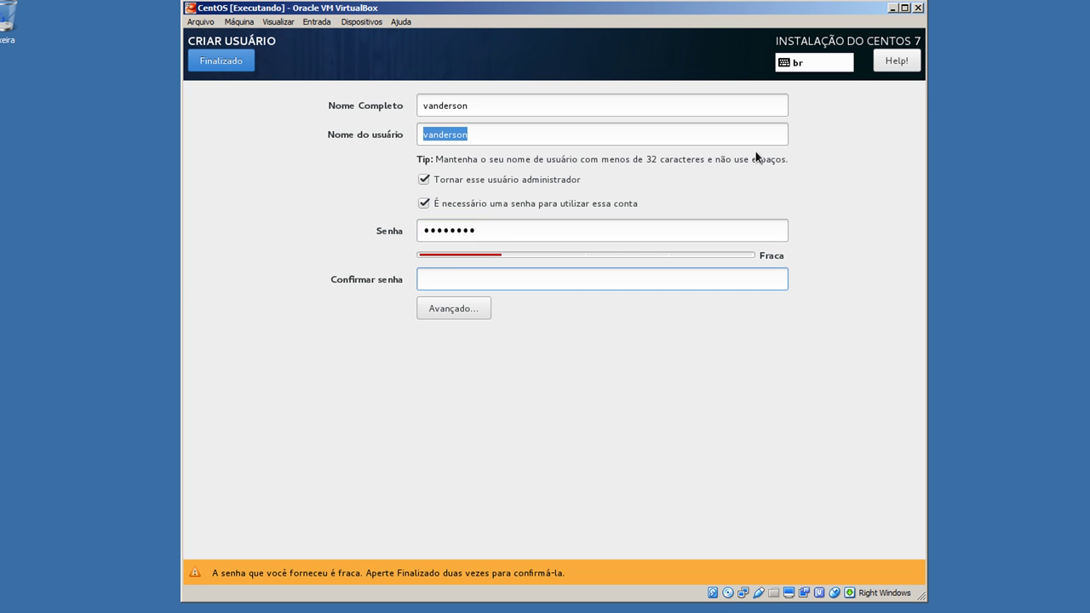
pyautogui.write('********')
pyautogui.click(223, 66)
pyautogui.click(224, 67)
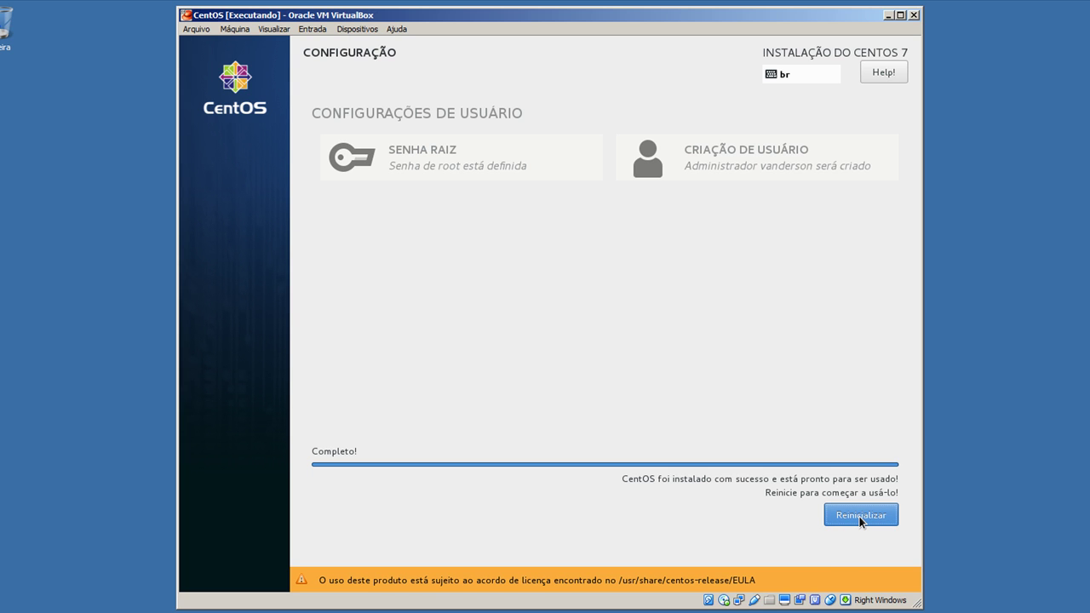
# After the installation reaches Completo!, restart the VM into the installed CentOS
pyautogui.click(860, 516)
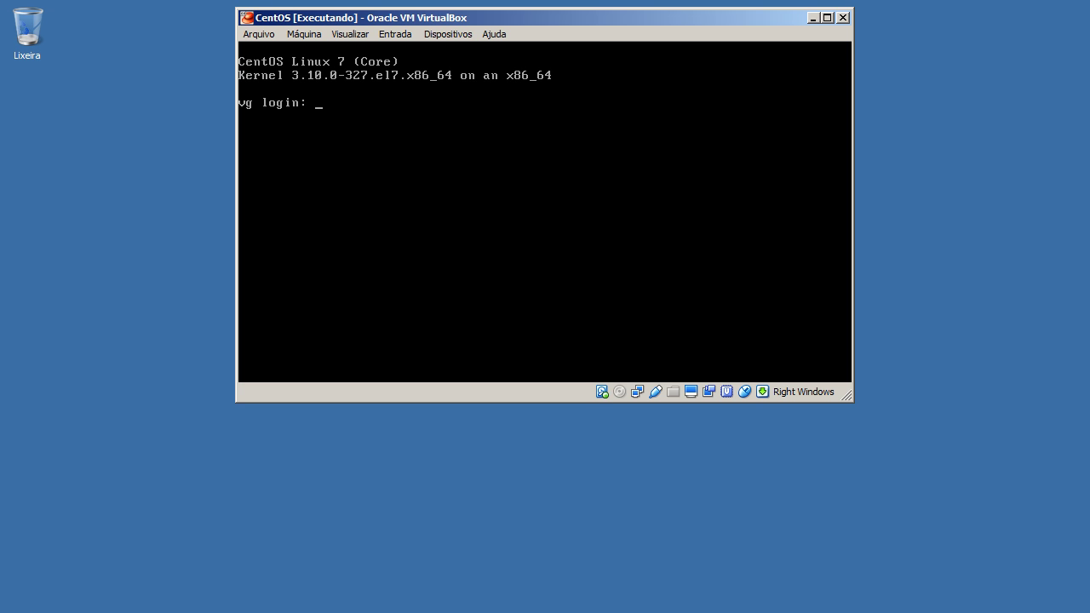
# Log in at the vg prompt as root and run 'yum update'
pyautogui.write('root')
pyautogui.press('Return')
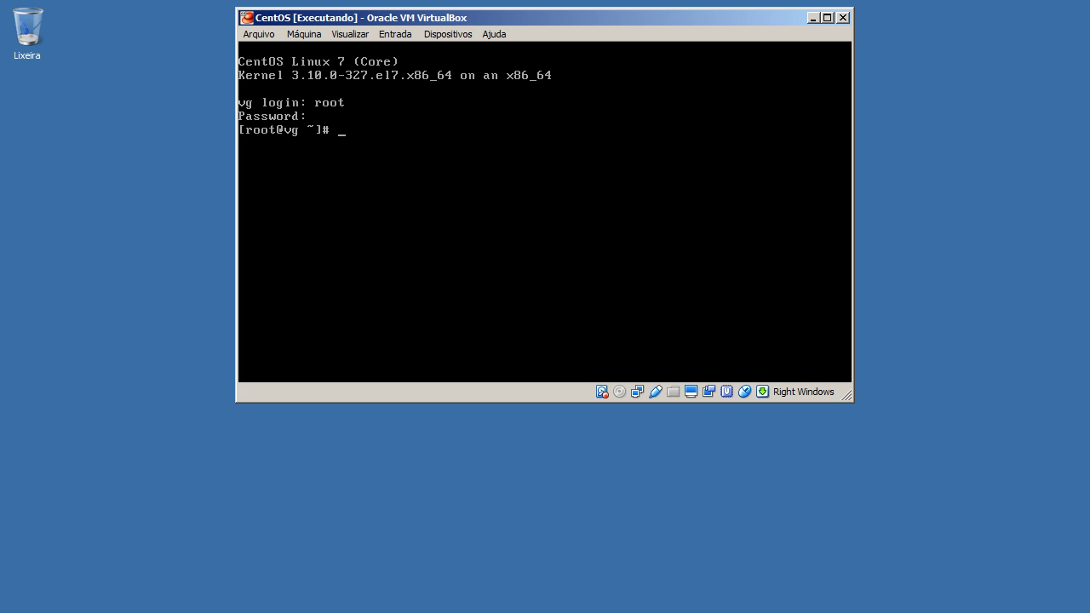
pyautogui.write('yum update')
pyautogui.press('Return')
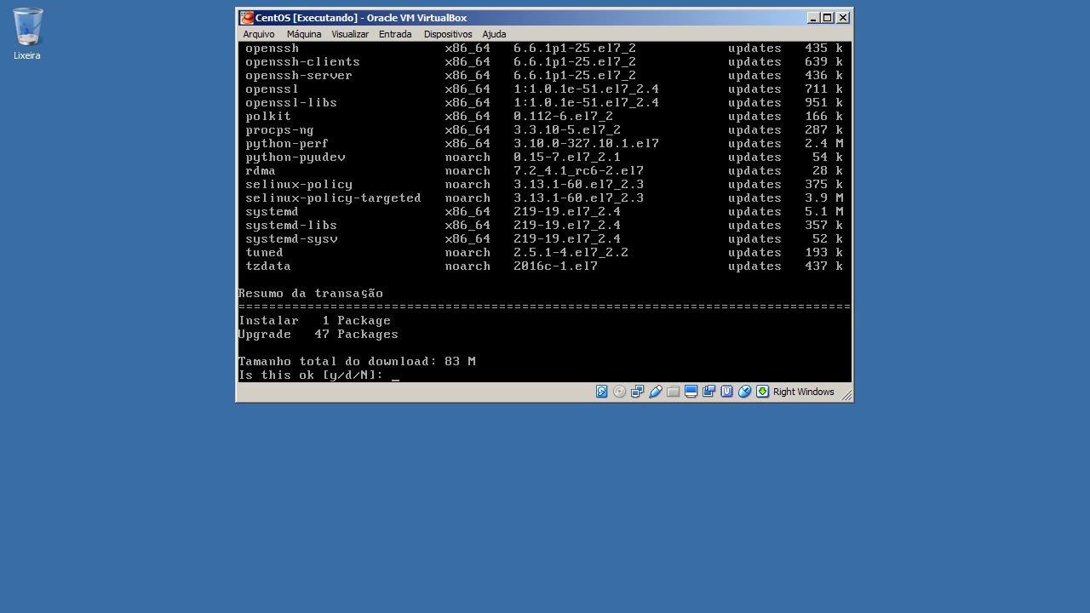
# Answer 'y' to approve the 48-package update and 's' to import the CentOS 7 signing key
pyautogui.write('y')
pyautogui.press('Return')
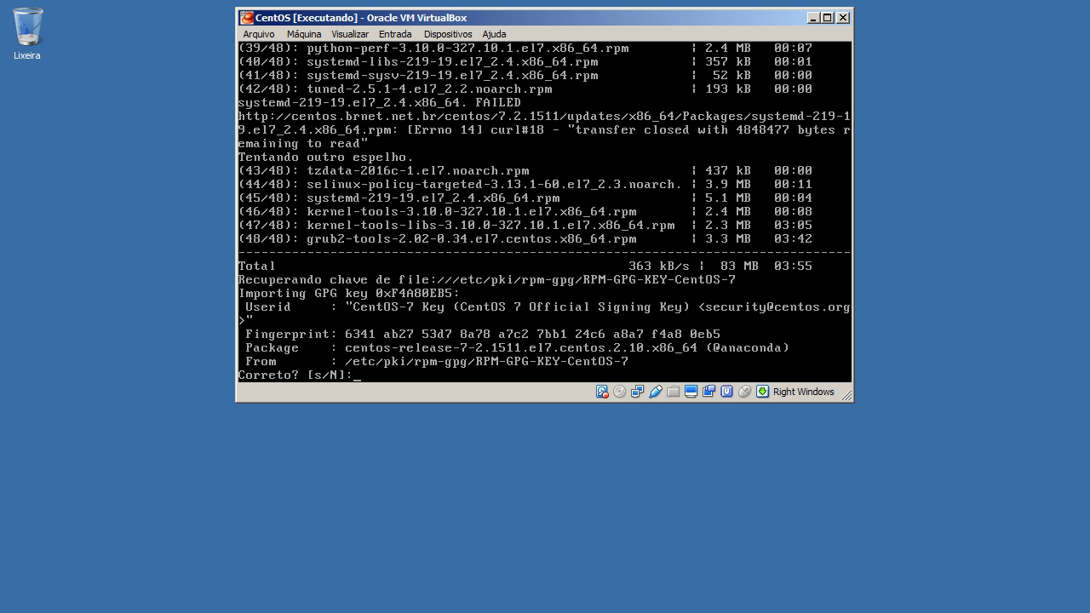
pyautogui.write('s')
pyautogui.press('Return')
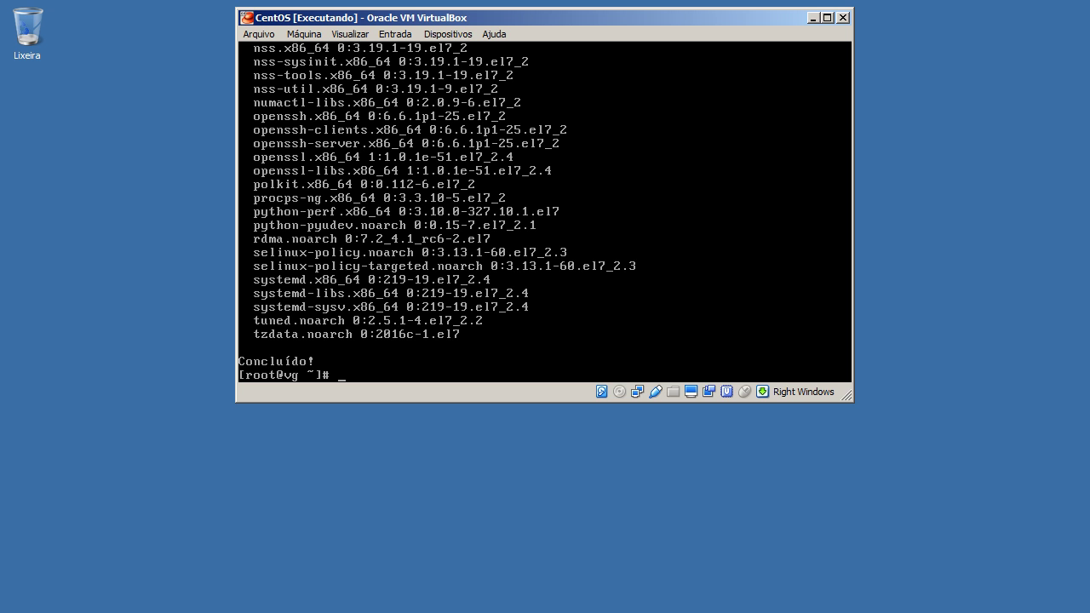
# Reboot the CentOS VM with the 'reboot' command
pyautogui.write('rebbo')
pyautogui.press('BackSpace')
pyautogui.press('BackSpace')
pyautogui.write('oot')
pyautogui.press('Return')
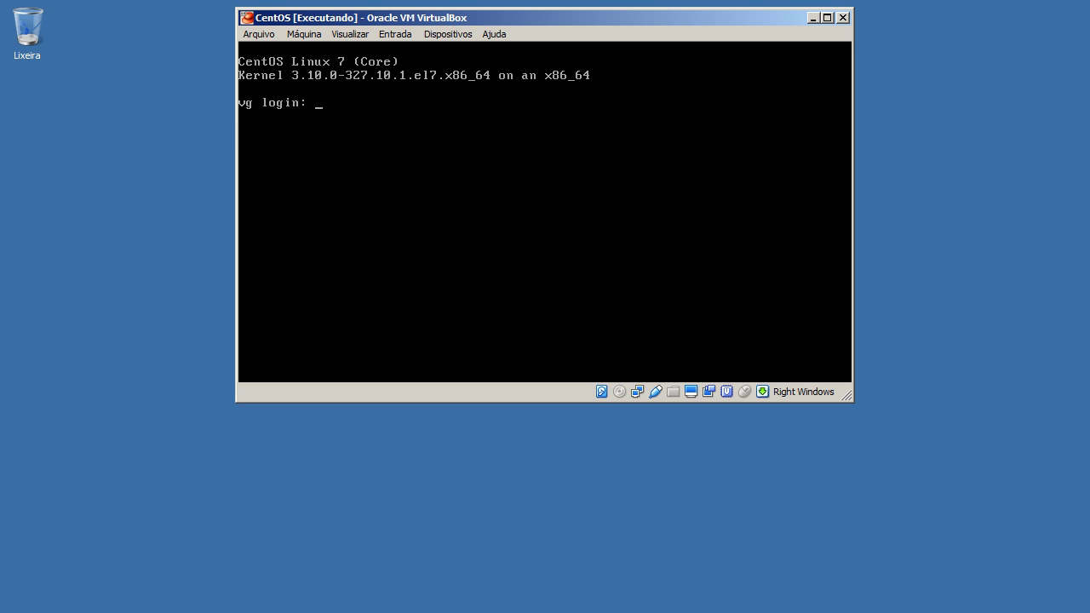
# Log back in as root and enter 'poweroff' to shut the VM down
pyautogui.write('root')
pyautogui.press('Return')
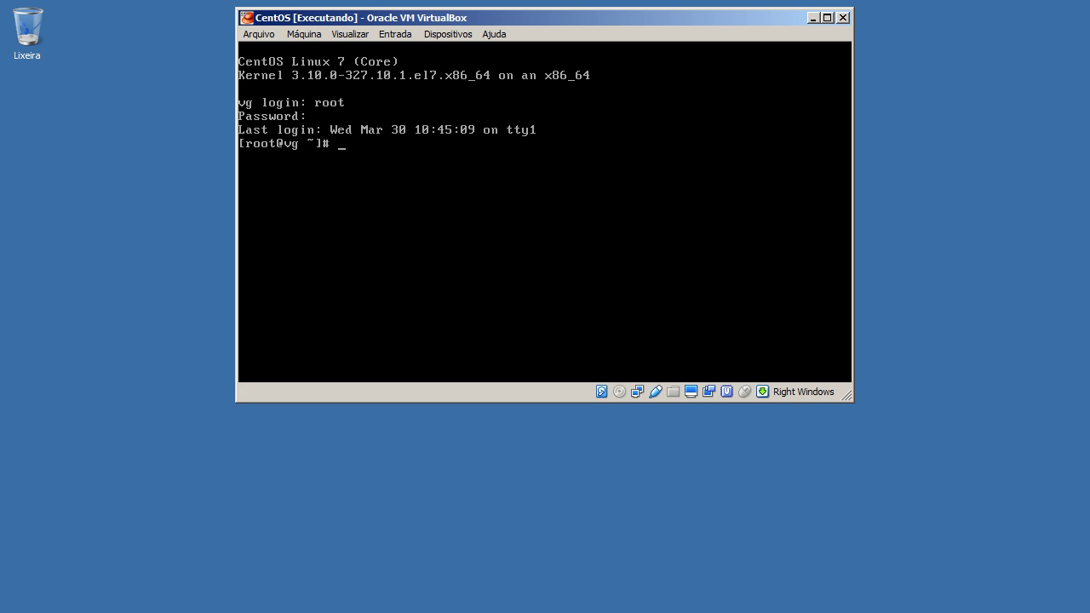
pyautogui.write('poweroff')
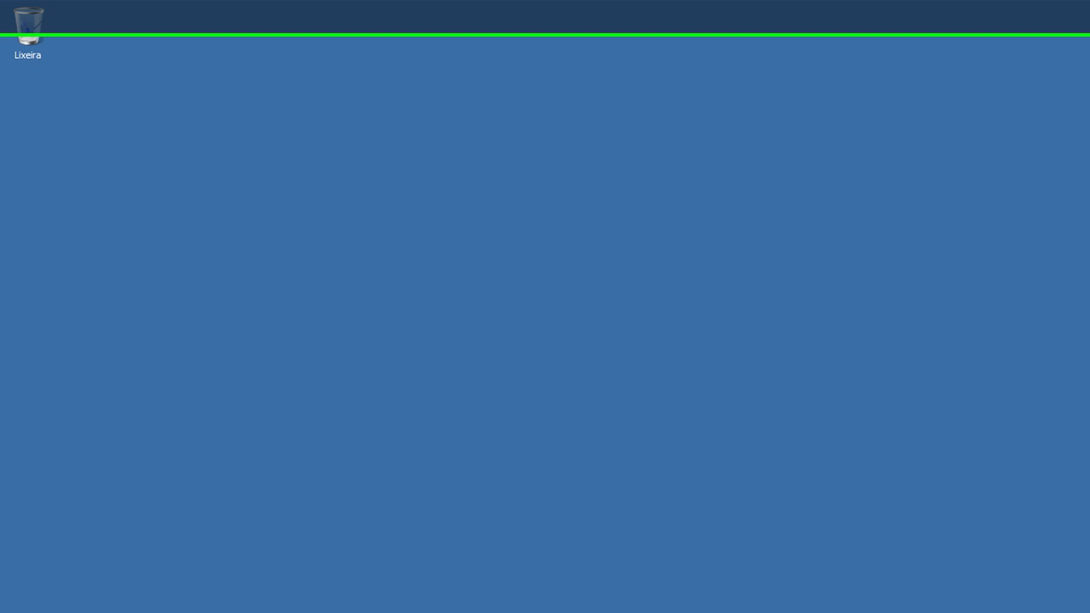
# Restore VirtualBox Manager, confirm CentOS is Desligada, and close the Manager
pyautogui.click(181, 598)
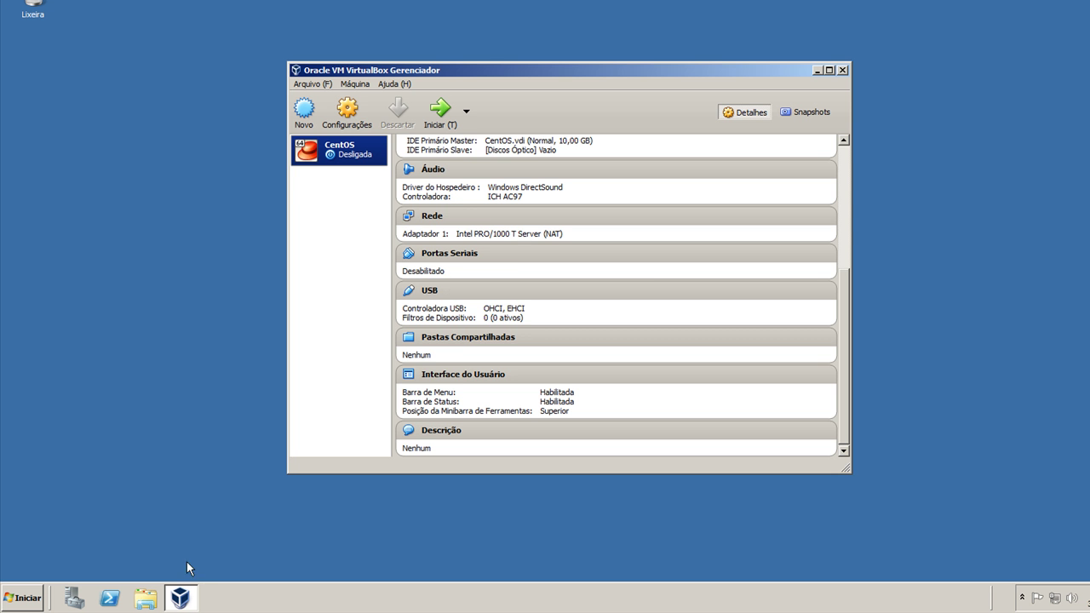
pyautogui.scroll(5, 522, 247)
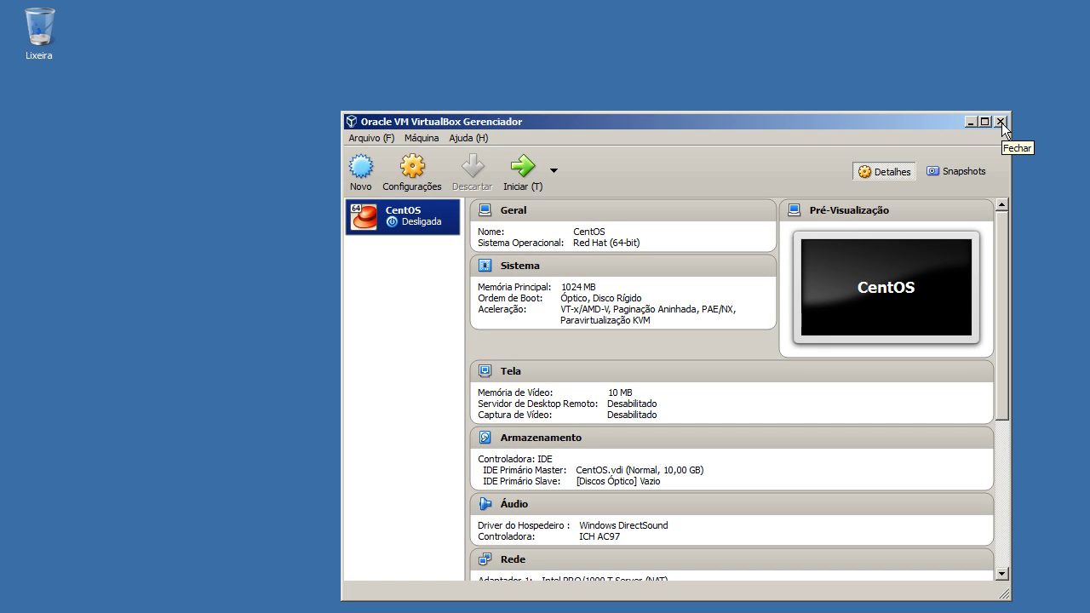
pyautogui.click(1000, 121)
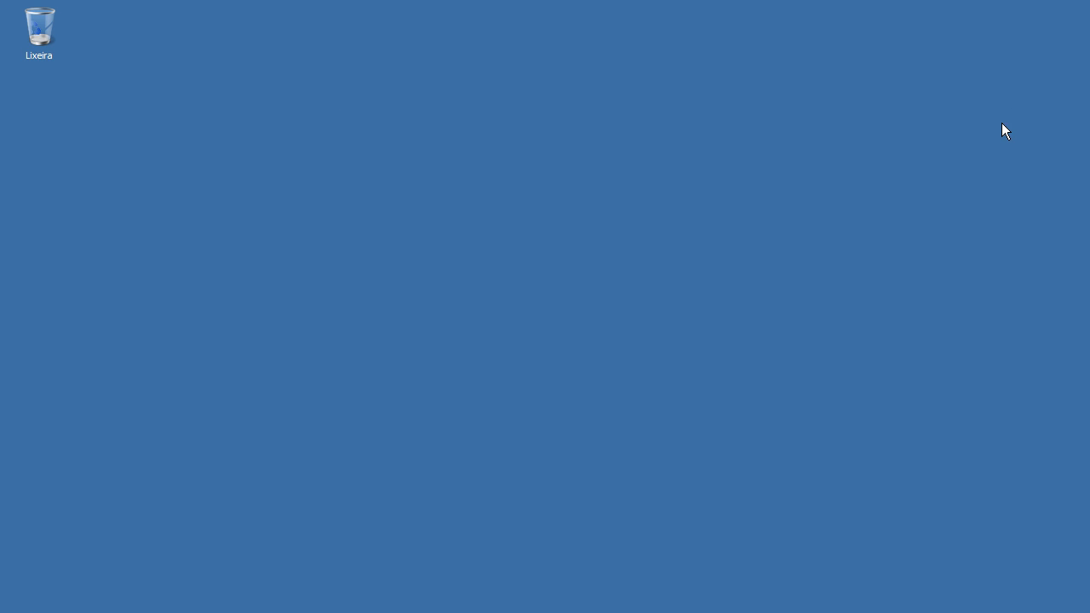